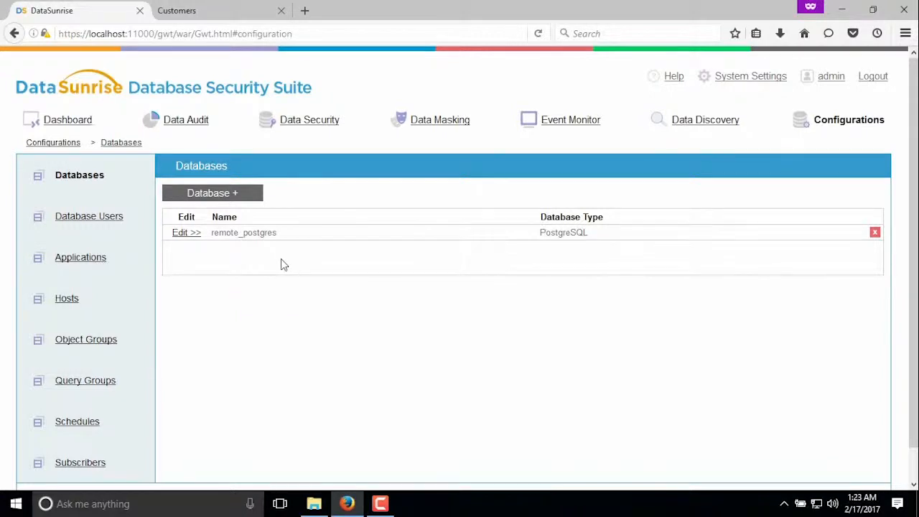
Review the remote_postgres database configuration, including its interface and proxy entries, and return to the dashboard
click(186, 235)
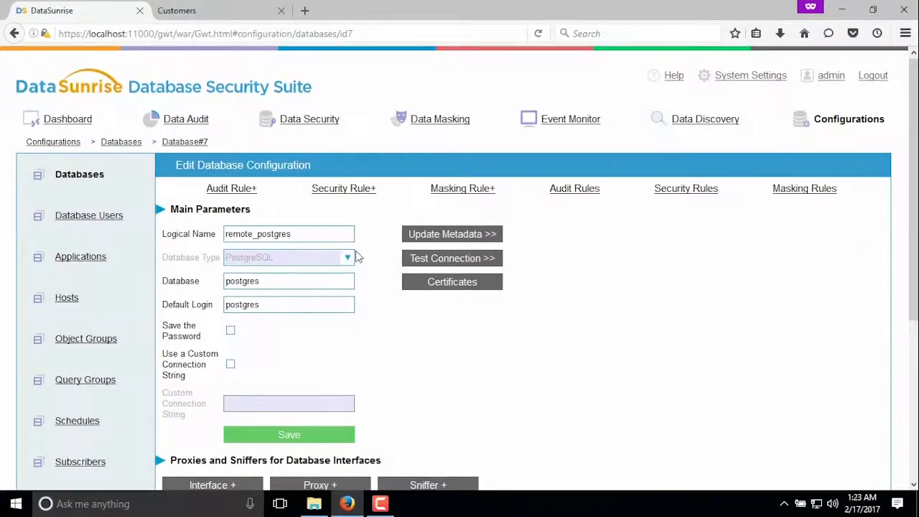
scroll(370, 253, down, 2)
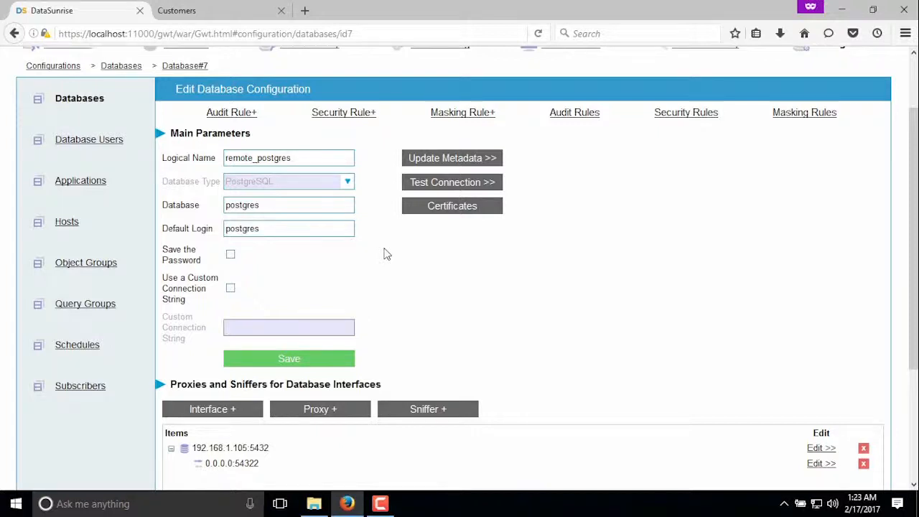
scroll(384, 252, down, 4)
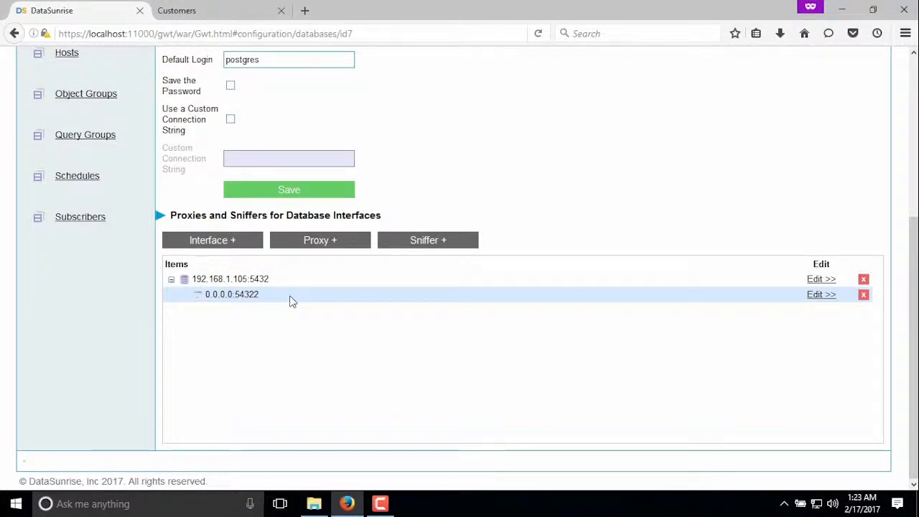
scroll(298, 296, up, 1)
scroll(298, 296, up, 5)
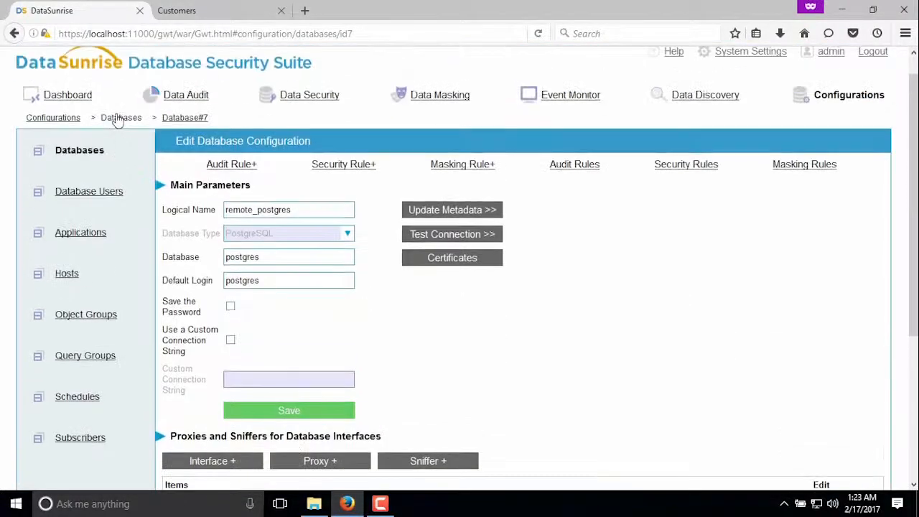
click(77, 111)
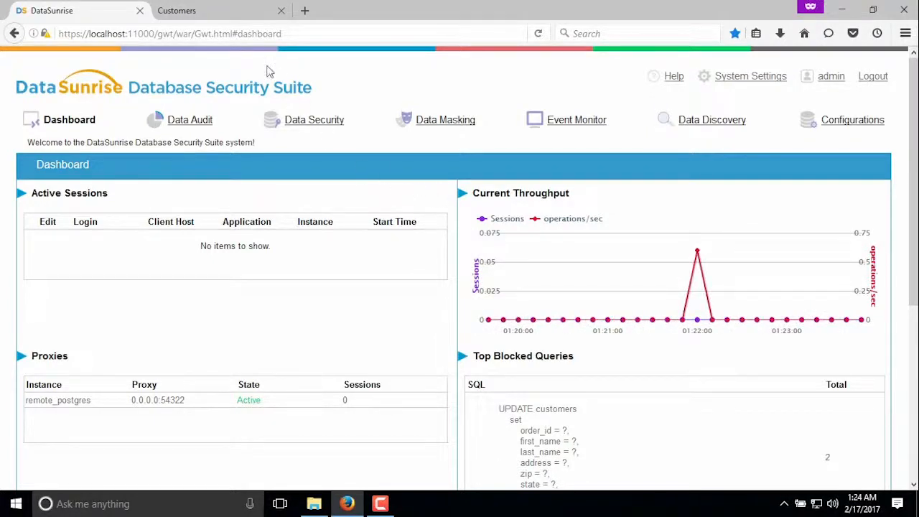
Look at the first and last name columns in the Customers web application, and return to DataSunrise
click(201, 10)
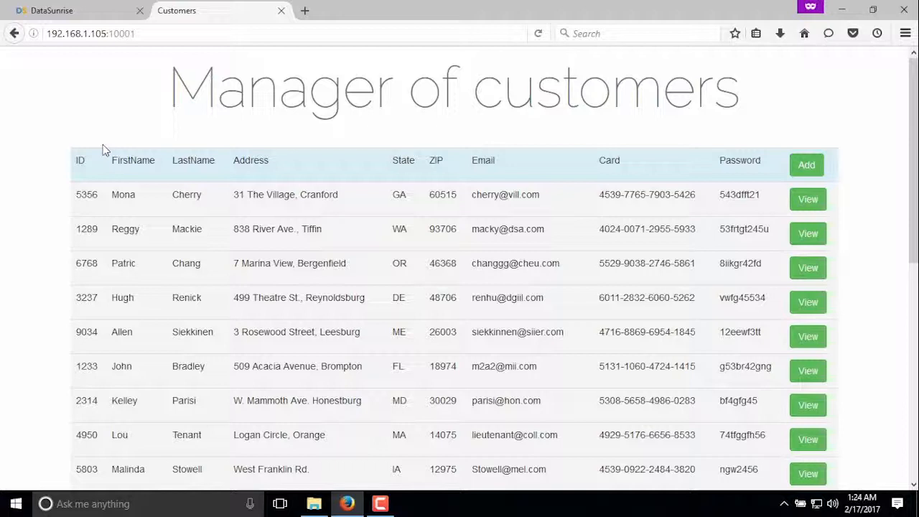
drag(107, 161, 216, 161)
click(217, 161)
click(81, 13)
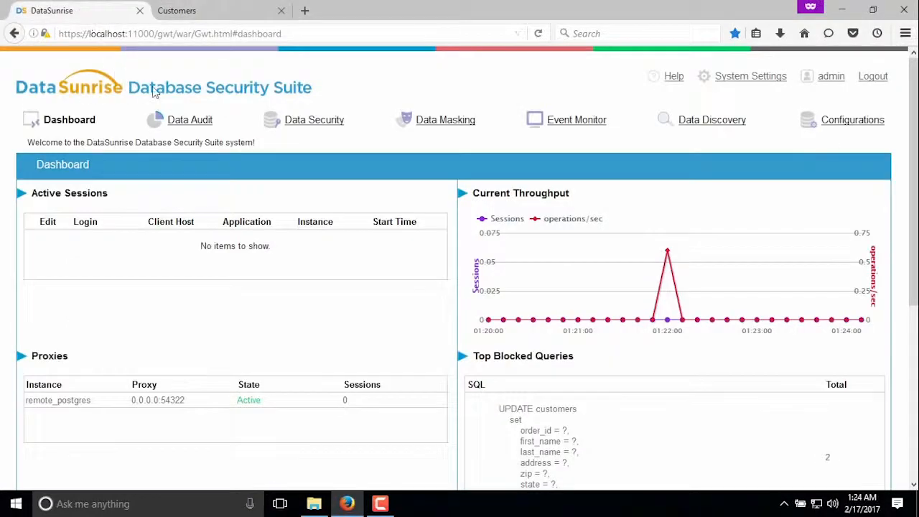
Start a data security rule named block_modif for PostgreSQL, using the remote_postgres instance and the 0.0.0.0:54322 proxy
click(318, 125)
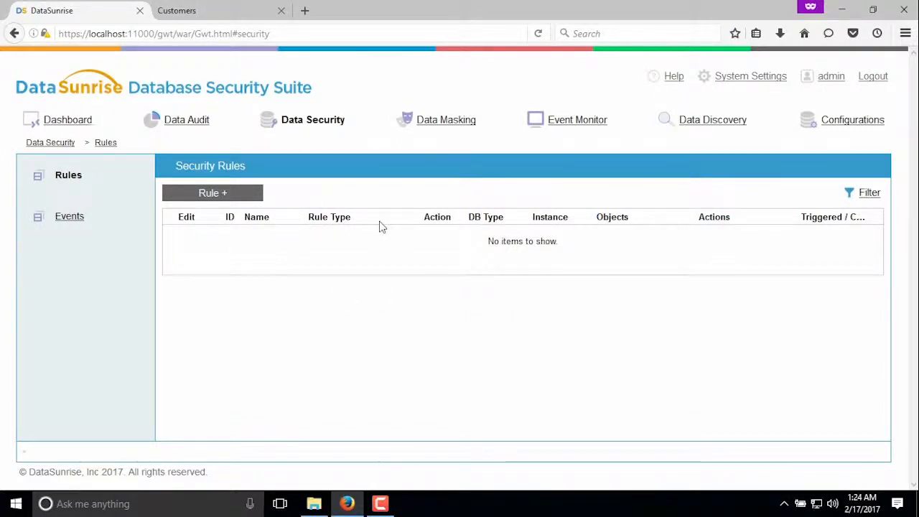
click(201, 196)
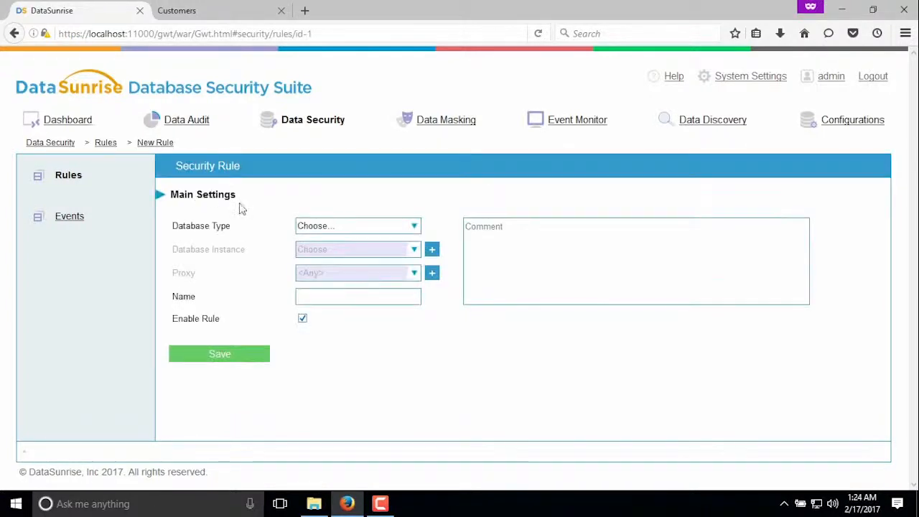
click(364, 225)
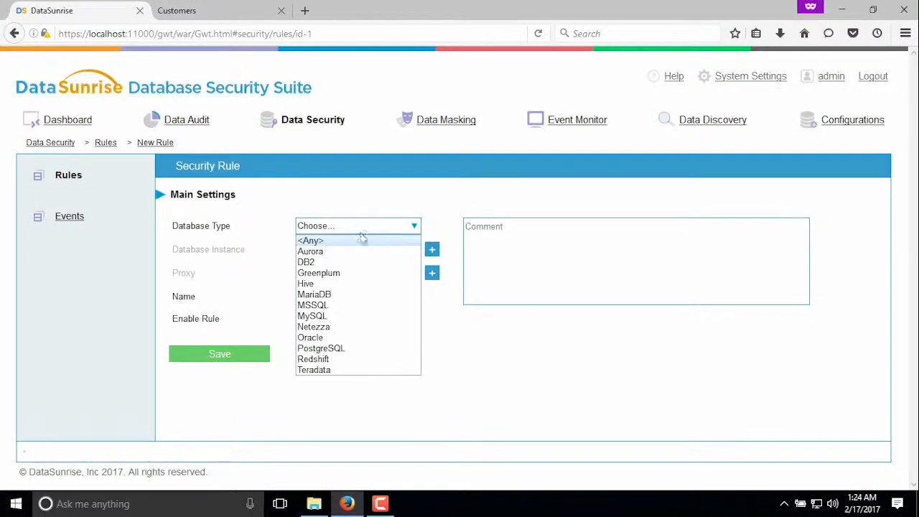
click(339, 350)
click(361, 250)
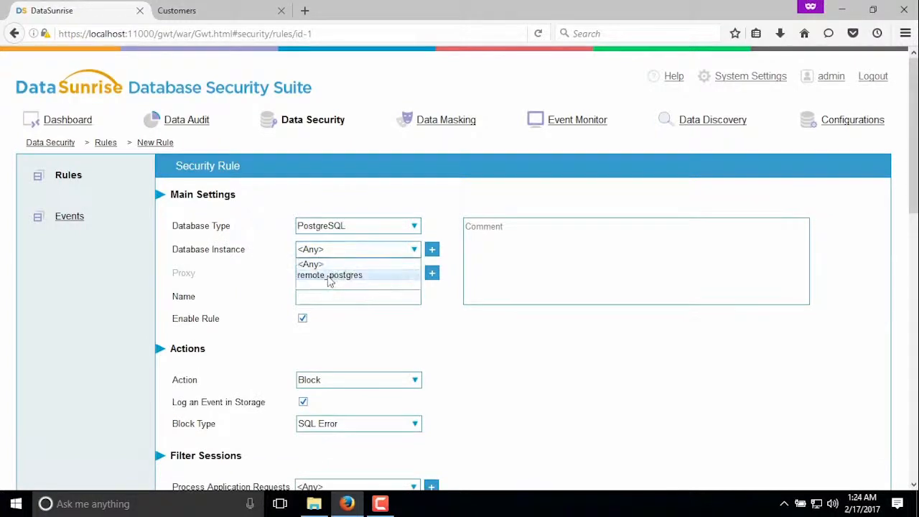
click(329, 274)
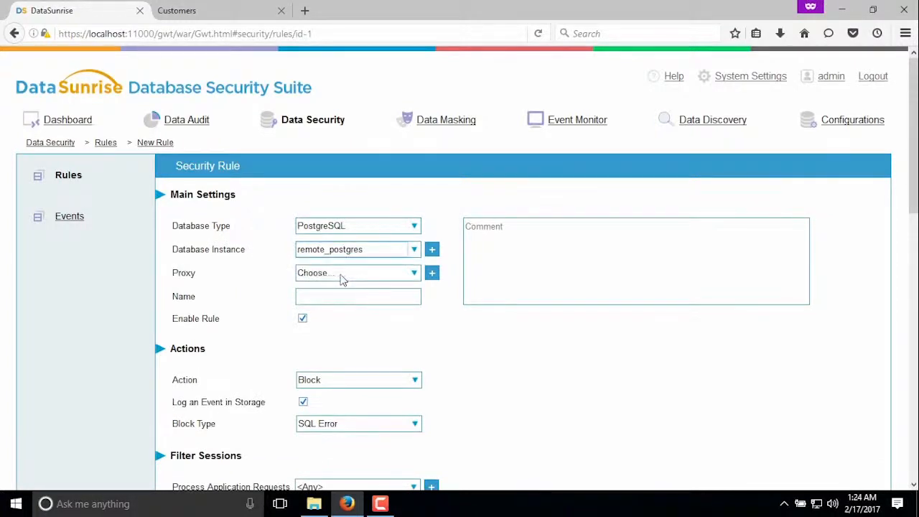
click(340, 276)
click(328, 303)
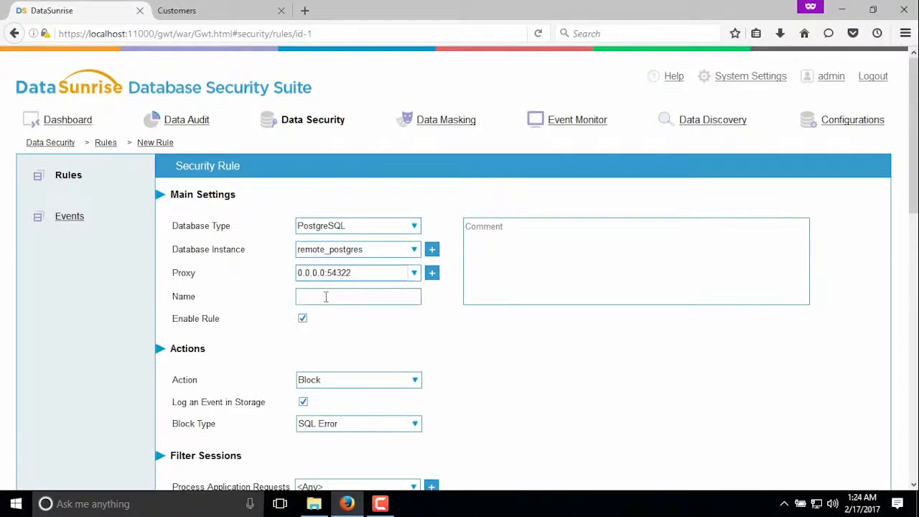
click(325, 295)
text(block_modif)
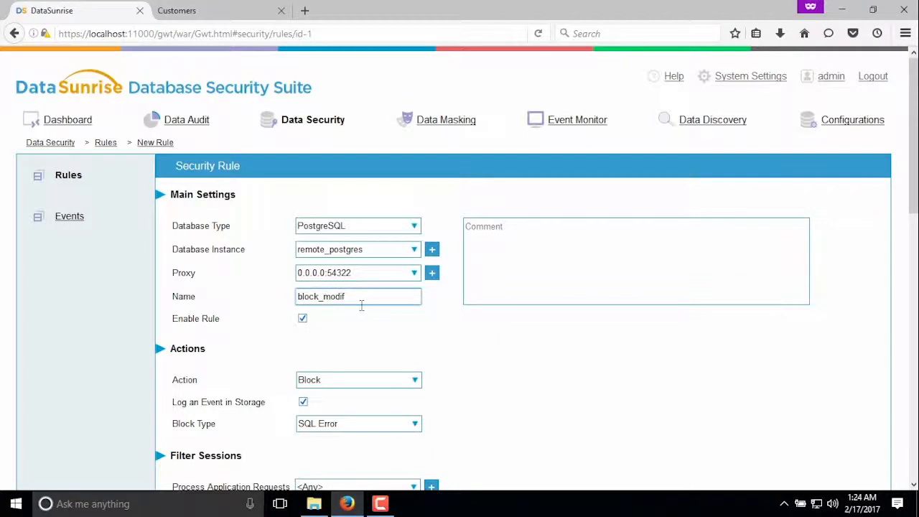
Choose Block as the security rule's action
scroll(467, 329, down, 1)
scroll(478, 312, down, 4)
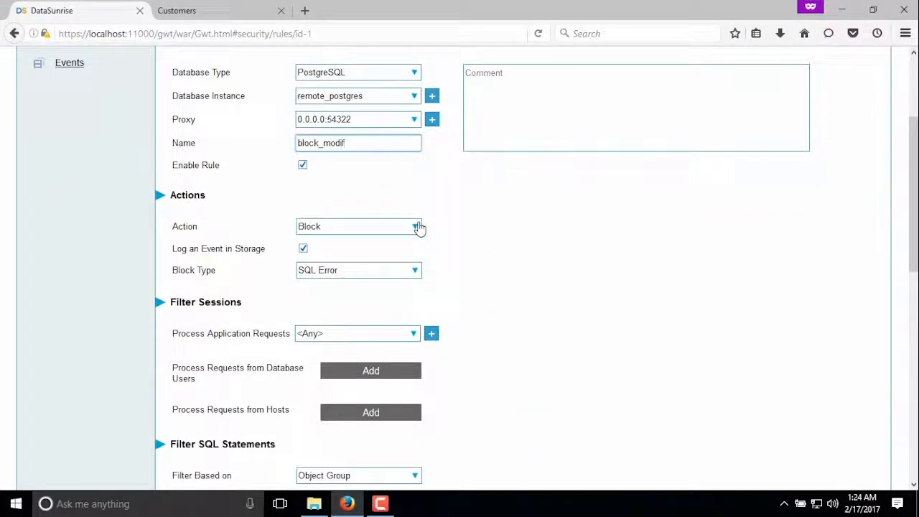
click(418, 227)
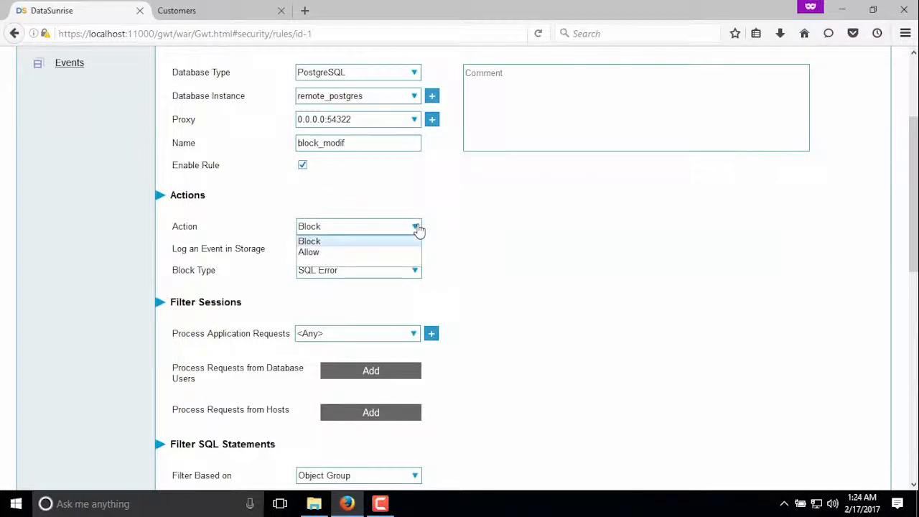
click(310, 241)
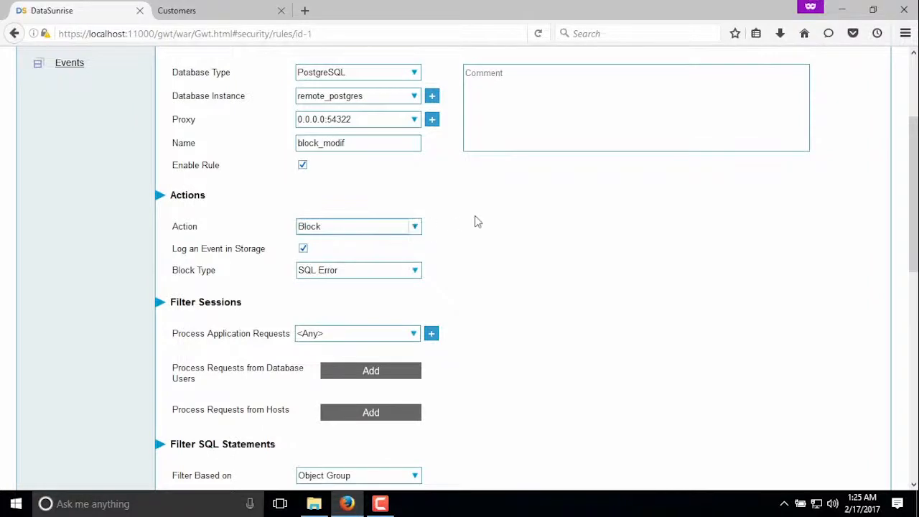
Add all the listed PostgreSQL database users to the rule's session filter
scroll(476, 219, down, 3)
scroll(524, 162, down, 2)
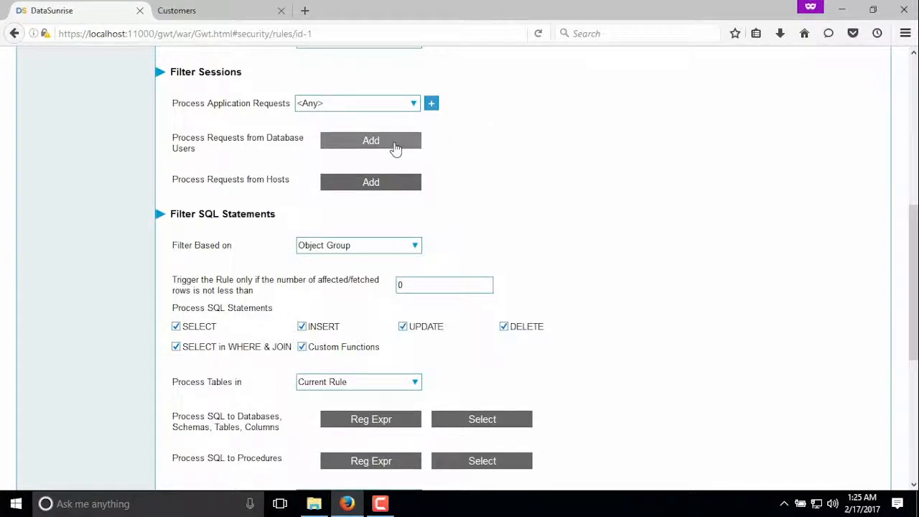
click(364, 143)
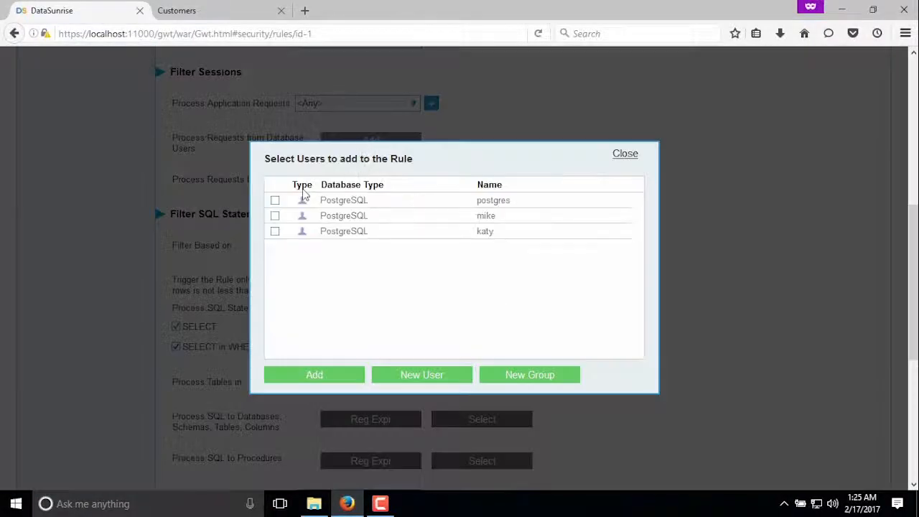
click(275, 200)
click(275, 215)
click(275, 231)
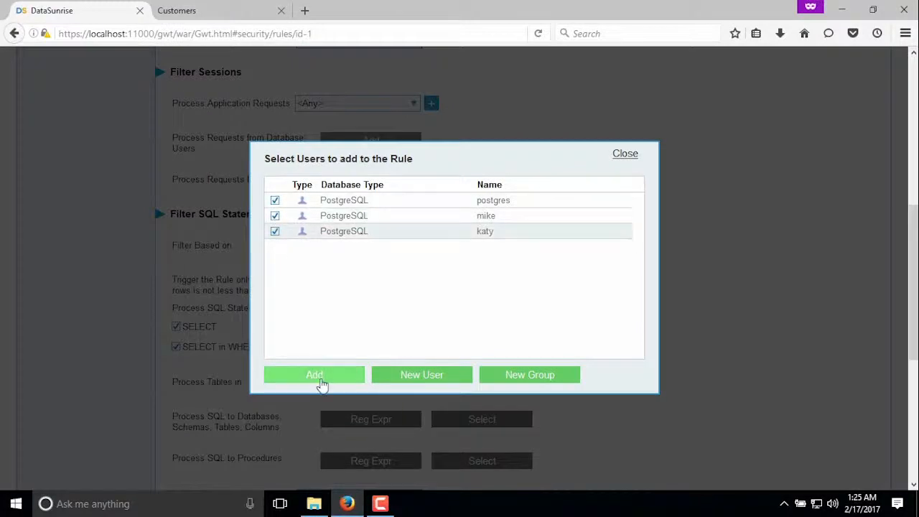
click(317, 379)
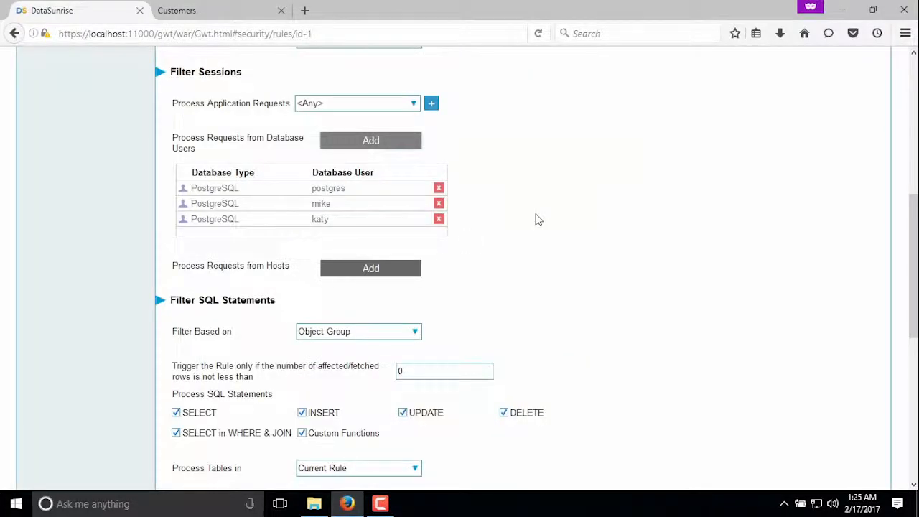
Exclude SELECT statements and custom functions from the SQL statements the rule processes
scroll(539, 217, down, 5)
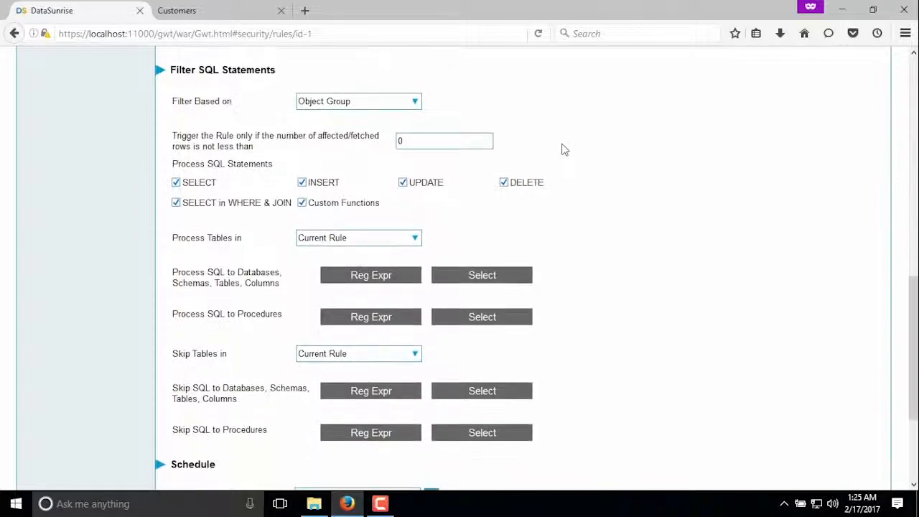
click(176, 183)
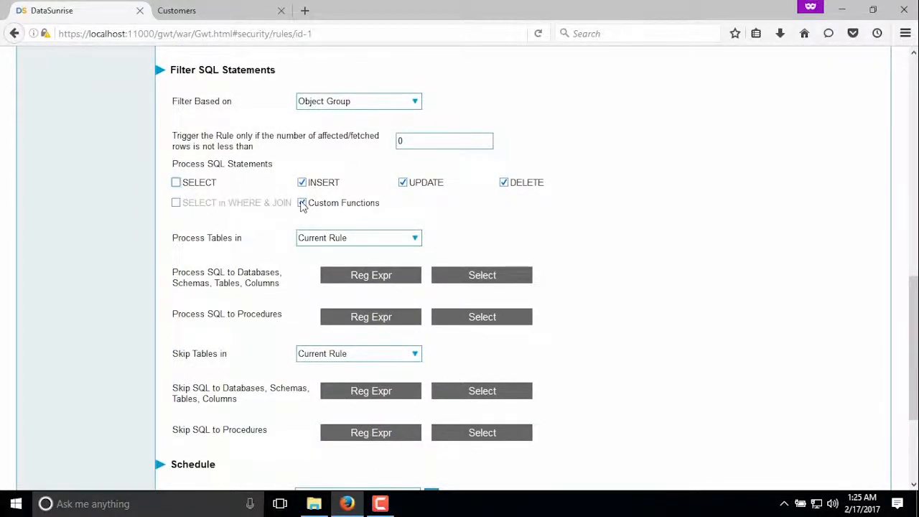
click(302, 203)
Open the database object selection for the SQL the rule processes, and connect as postgres by entering the database password
scroll(474, 207, down, 2)
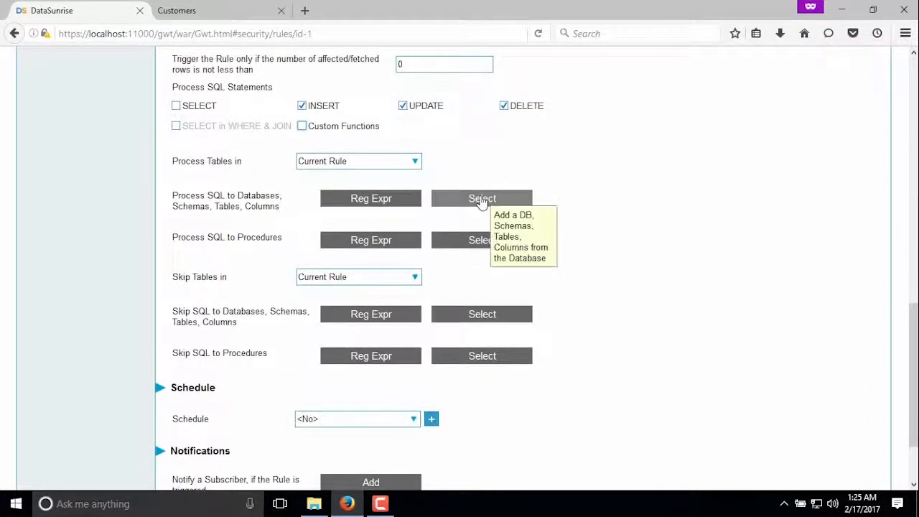
click(481, 199)
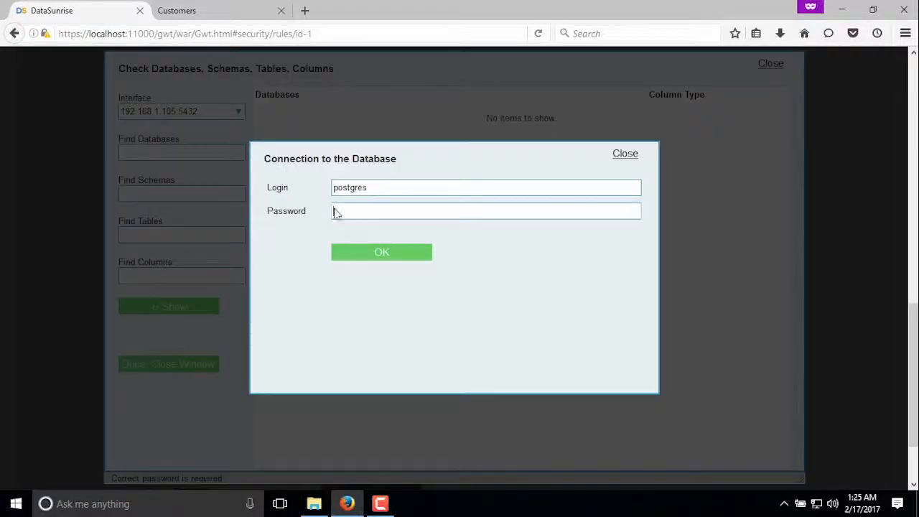
click(347, 212)
text(•••••)
key(Return)
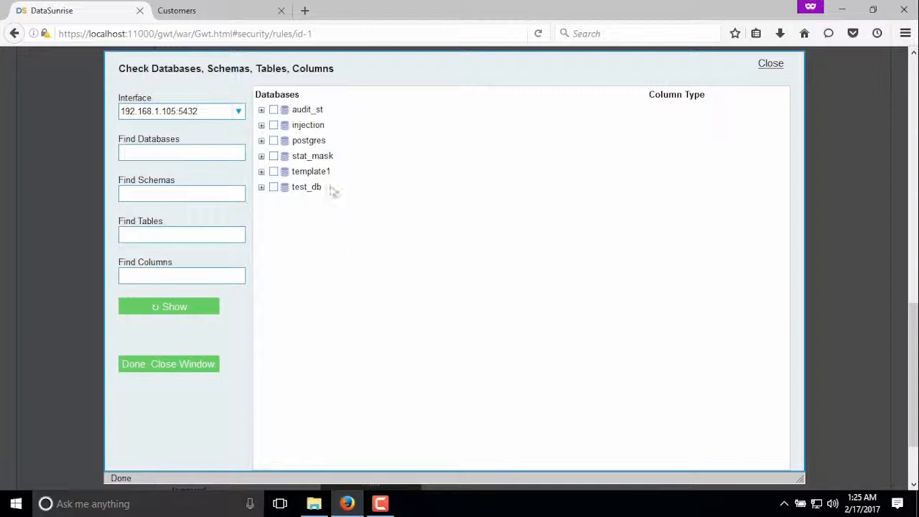
Apply the rule to the first_name and last_name columns of the customers table in the injection database's public schema, and save the rule
click(262, 125)
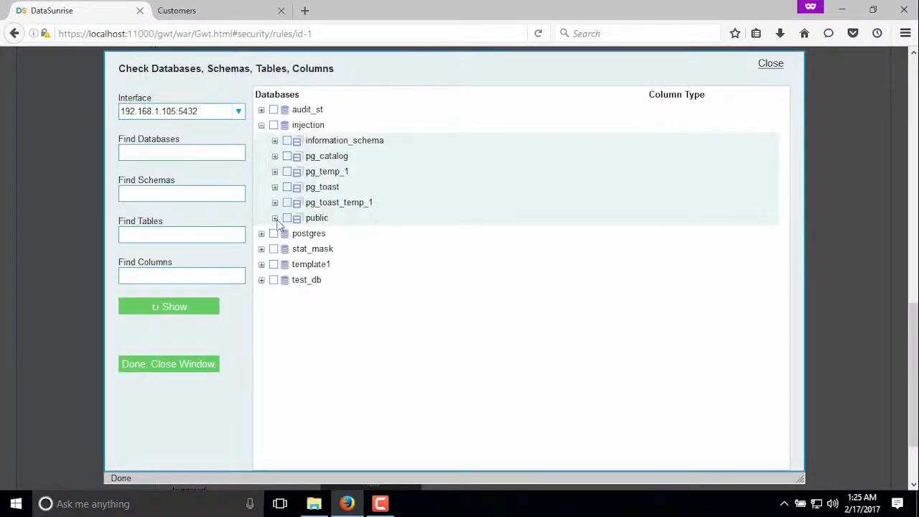
click(274, 218)
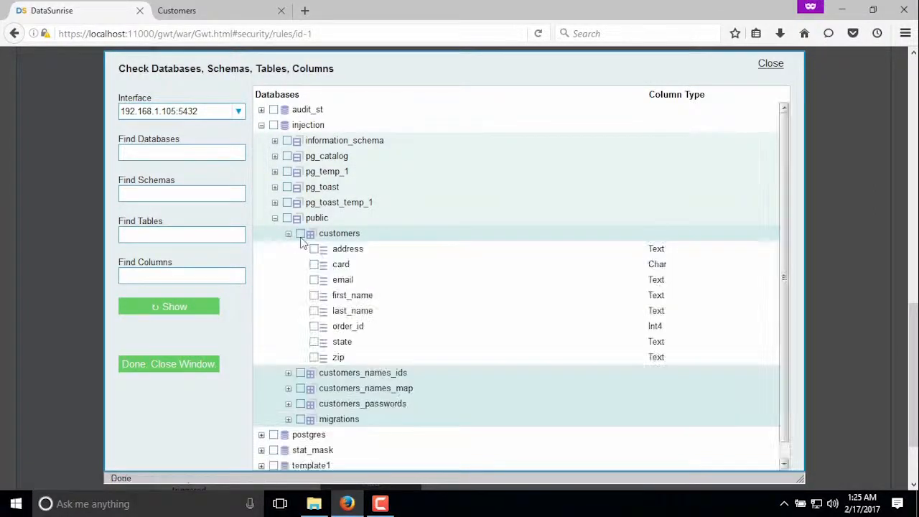
click(314, 295)
click(314, 310)
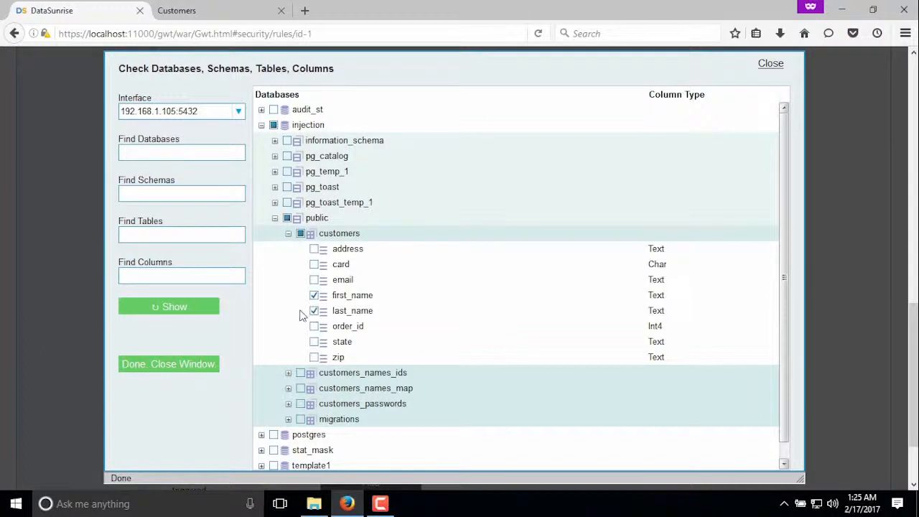
click(177, 369)
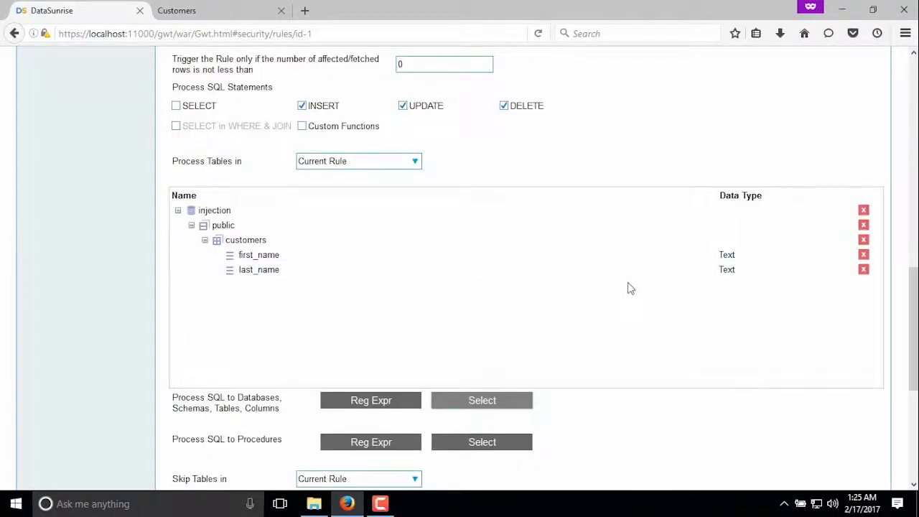
scroll(629, 288, down, 5)
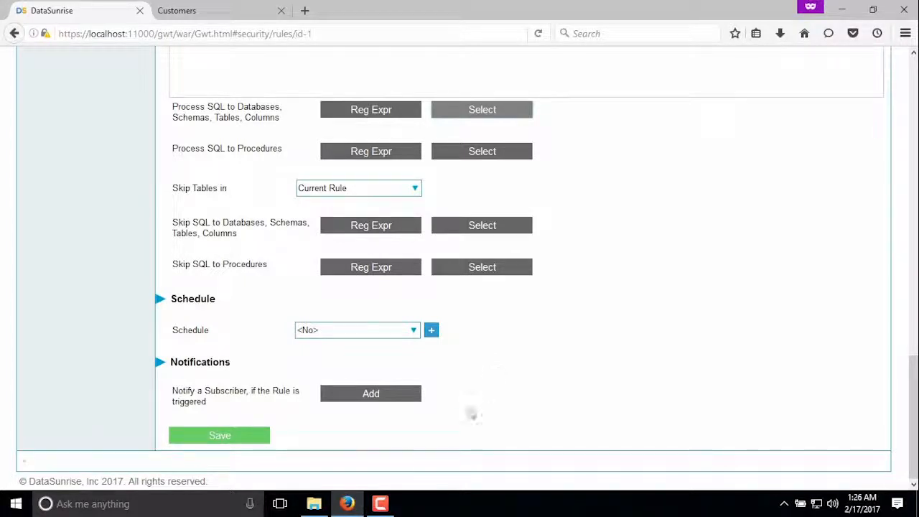
click(222, 441)
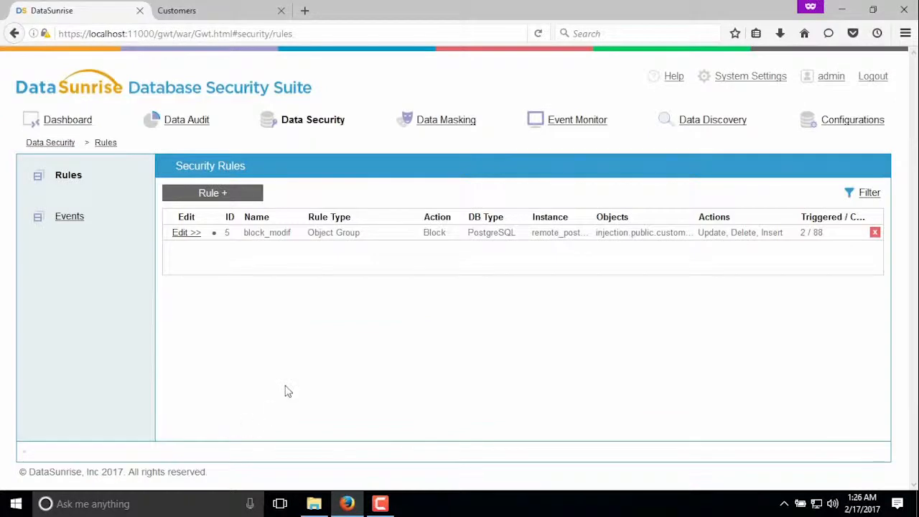
Switch to the Customers web app, edit the first listed customer by adding an "s" to both FirstName and LastName, and try to save
click(223, 10)
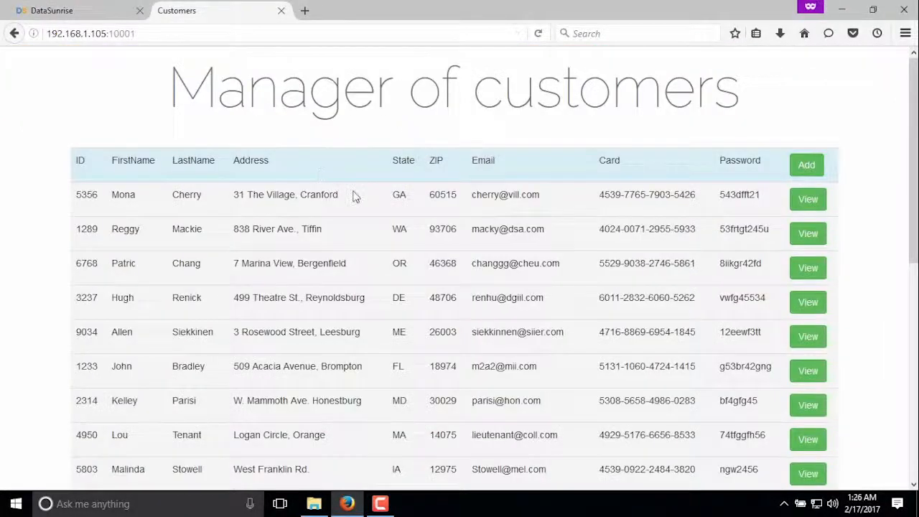
click(808, 199)
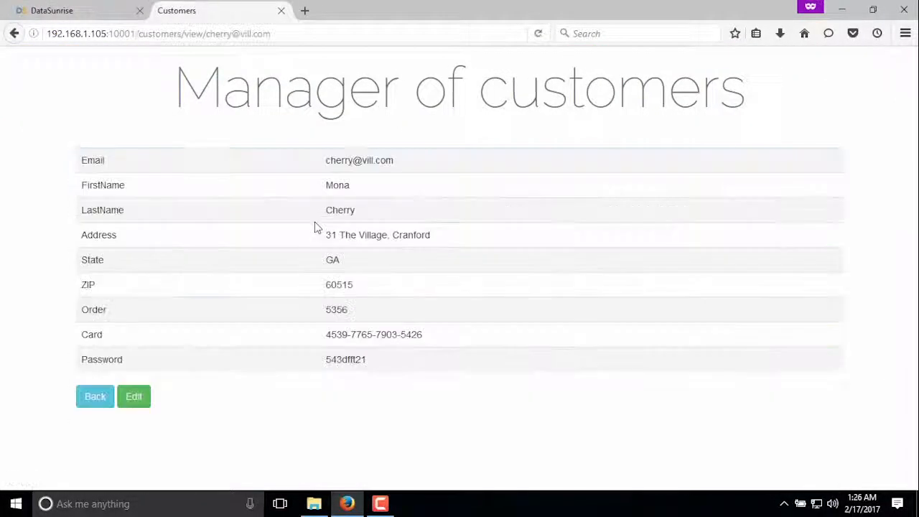
click(143, 394)
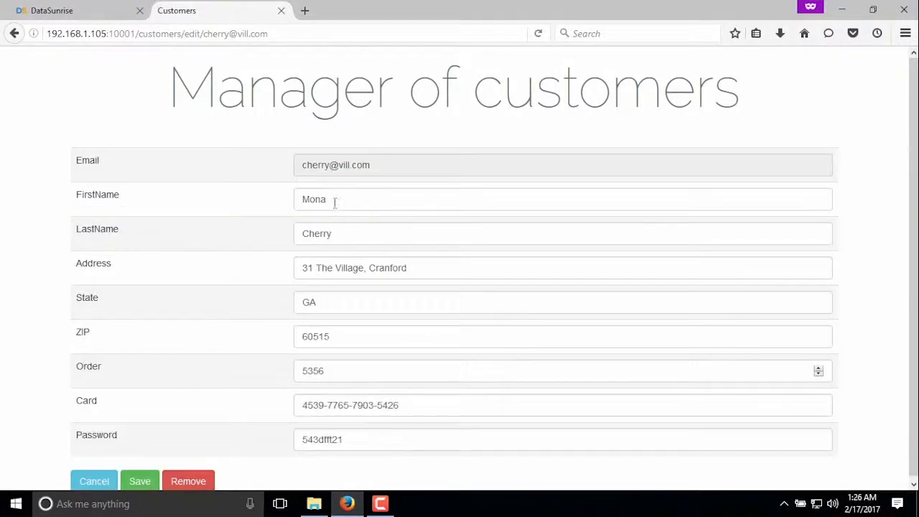
click(349, 203)
text(s)
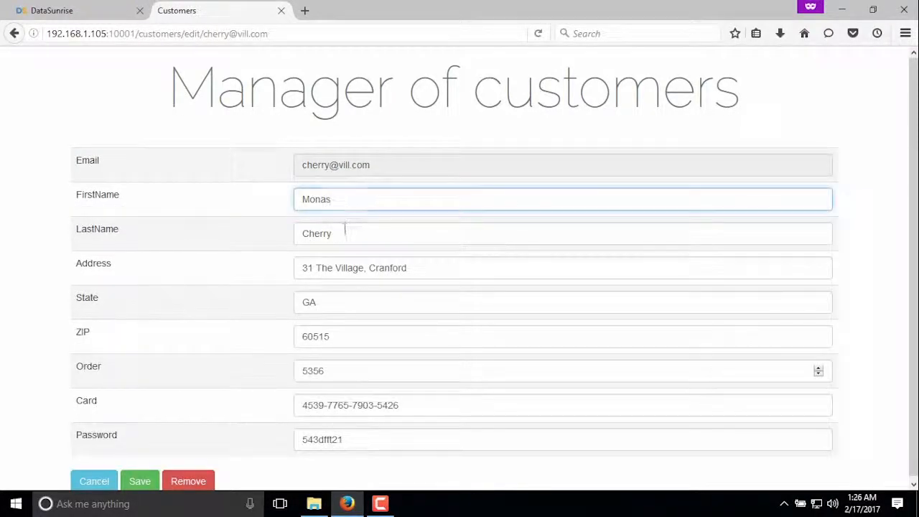
click(345, 228)
text(s)
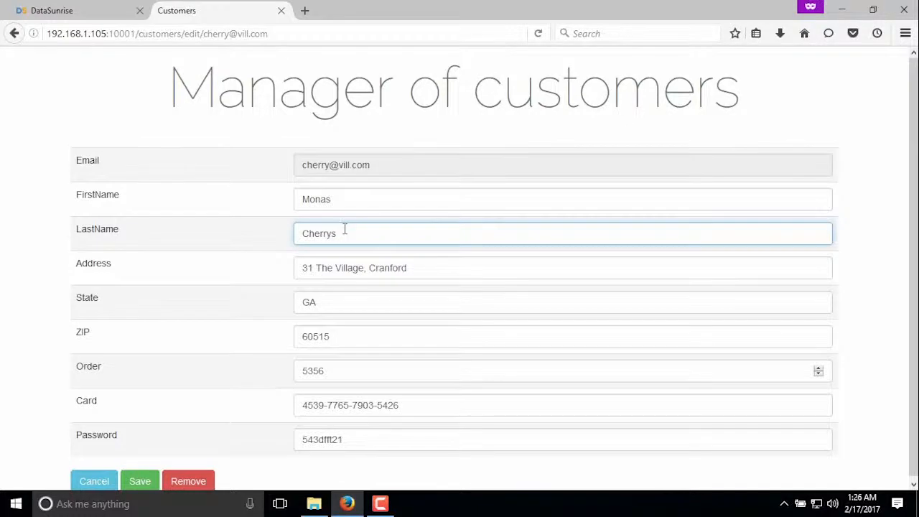
click(140, 483)
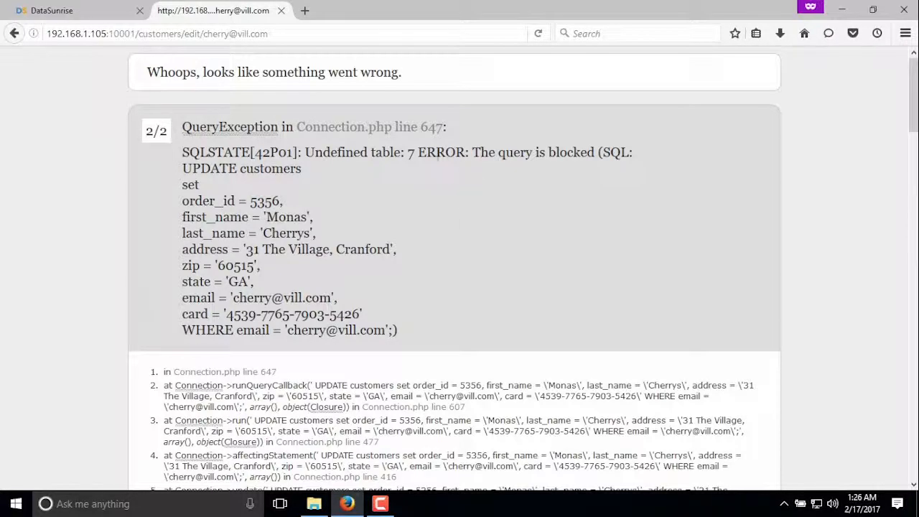
Examine the error returned for the attempted customer update, cancel the edit and return to the customer list
drag(418, 150, 598, 152)
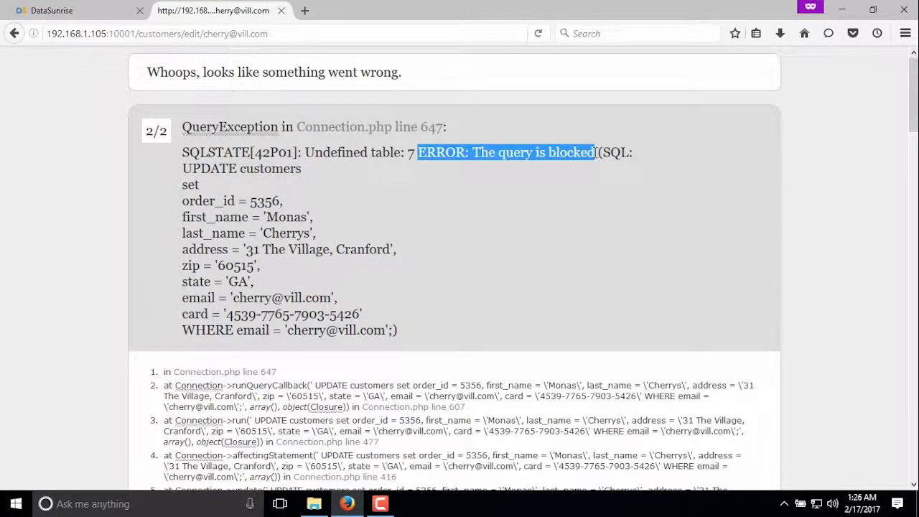
click(531, 175)
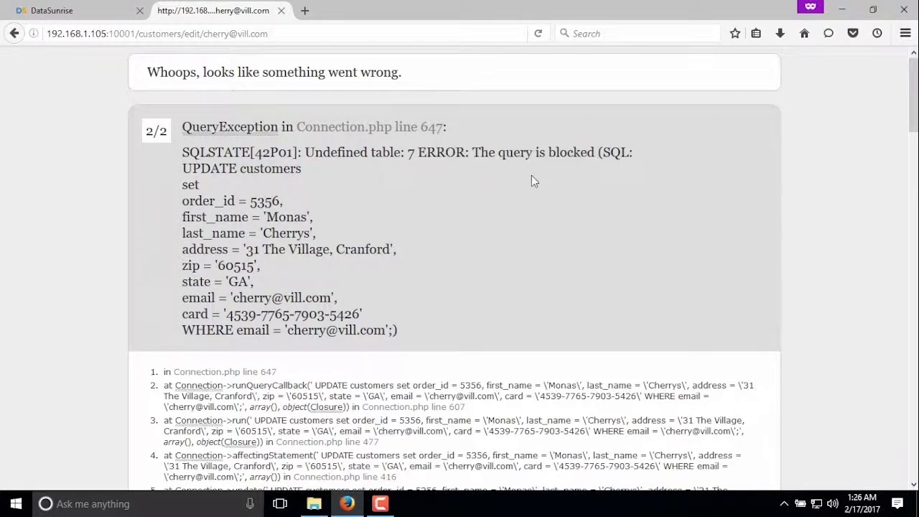
click(15, 33)
click(99, 481)
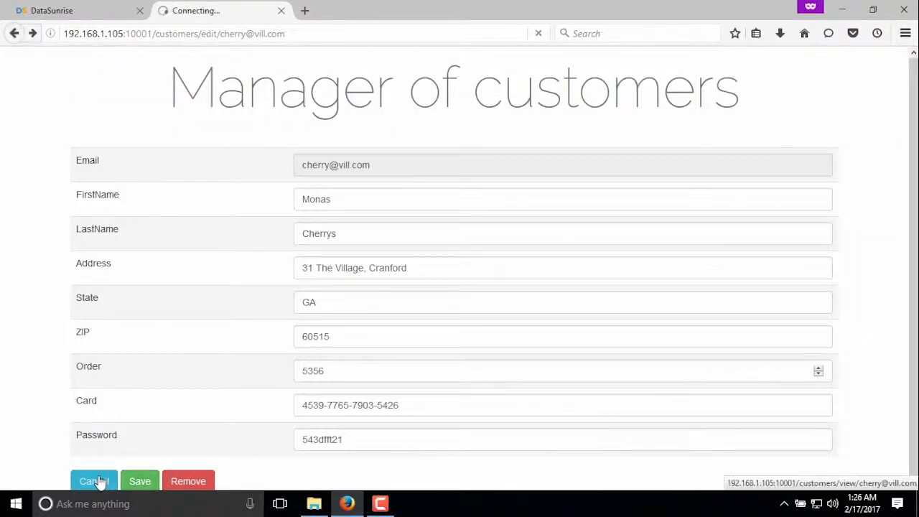
click(107, 401)
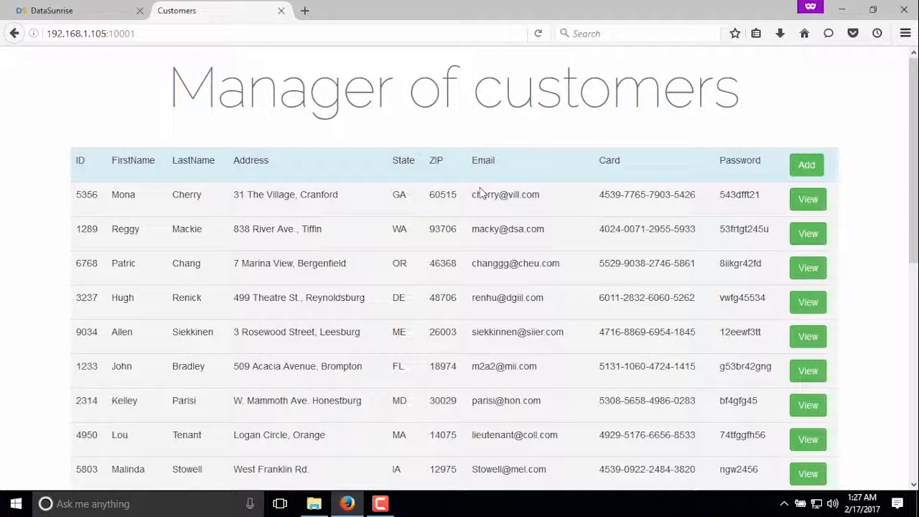
Switch to DataSunrise and examine the mask_cards dynamic masking rule's database users, masked column and available masking types
click(84, 13)
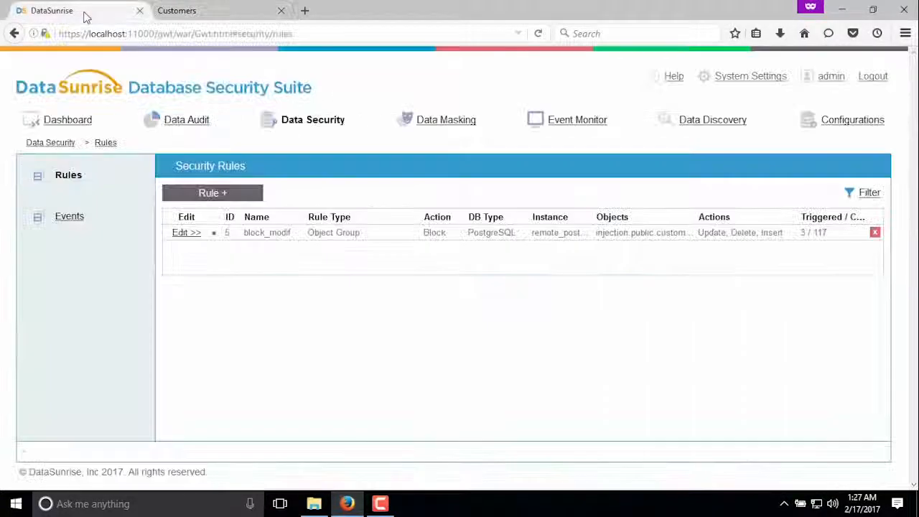
click(446, 124)
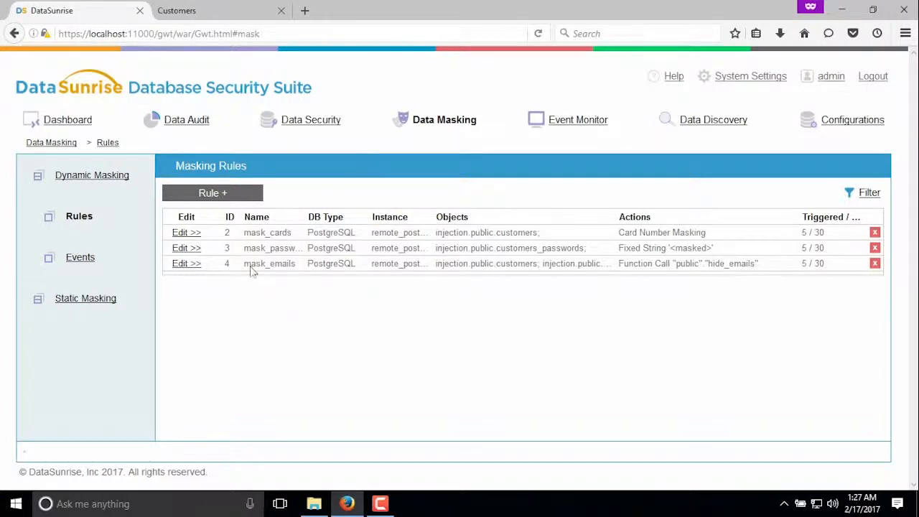
click(185, 233)
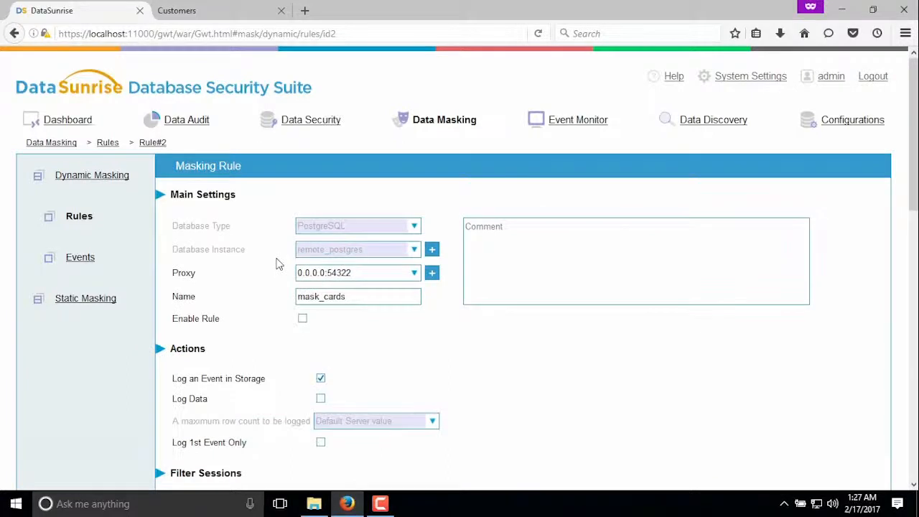
scroll(272, 254, down, 2)
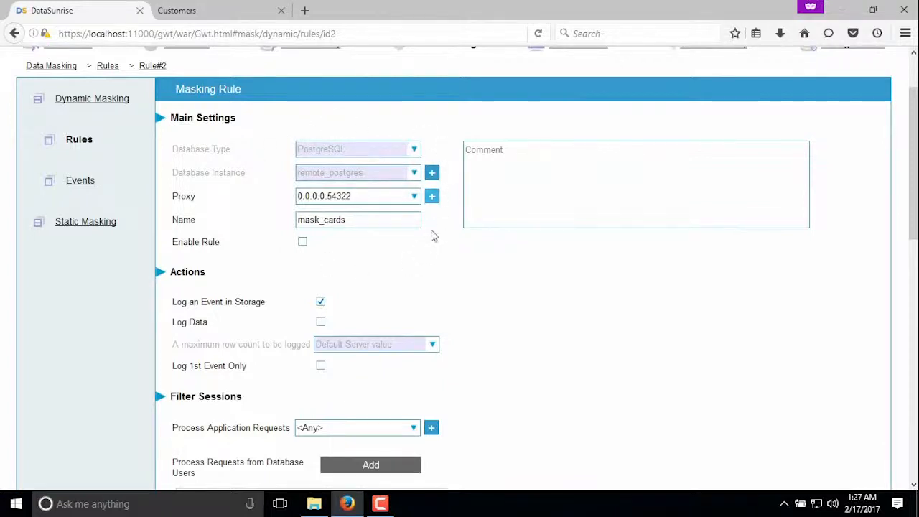
scroll(405, 251, down, 6)
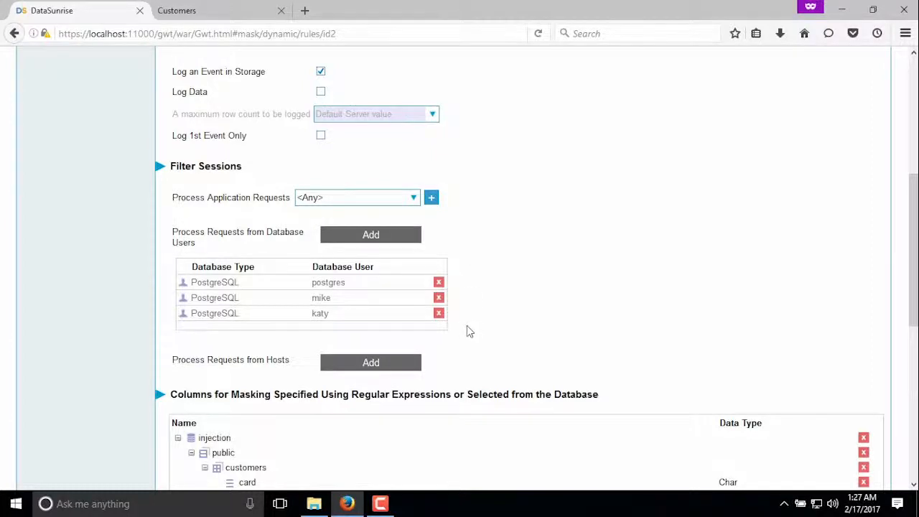
scroll(471, 314, down, 6)
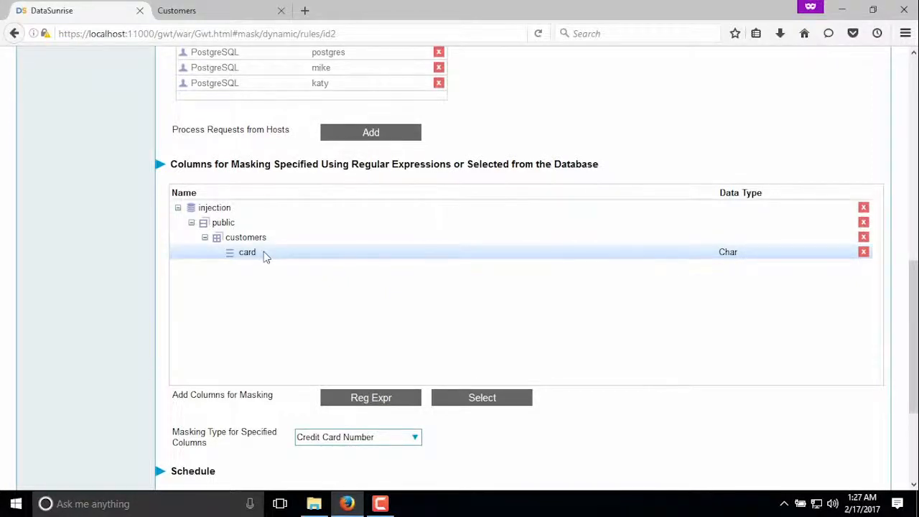
scroll(263, 256, down, 5)
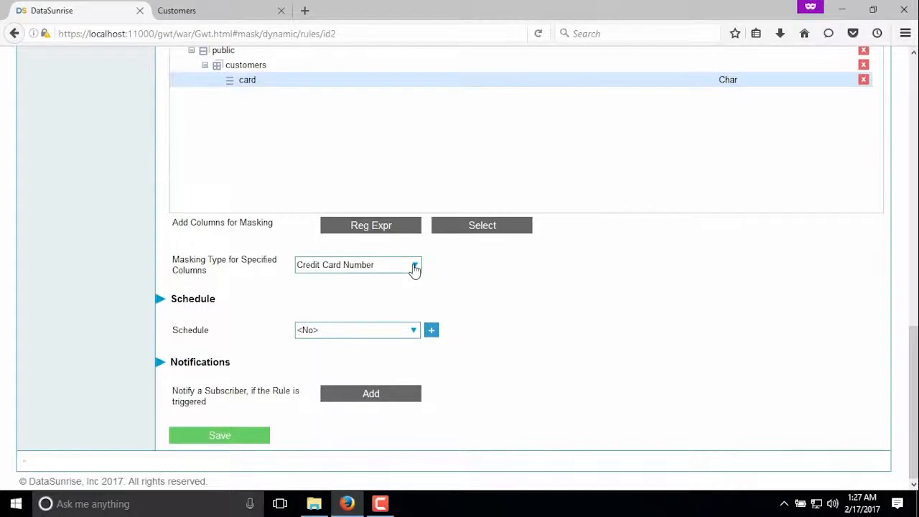
click(414, 266)
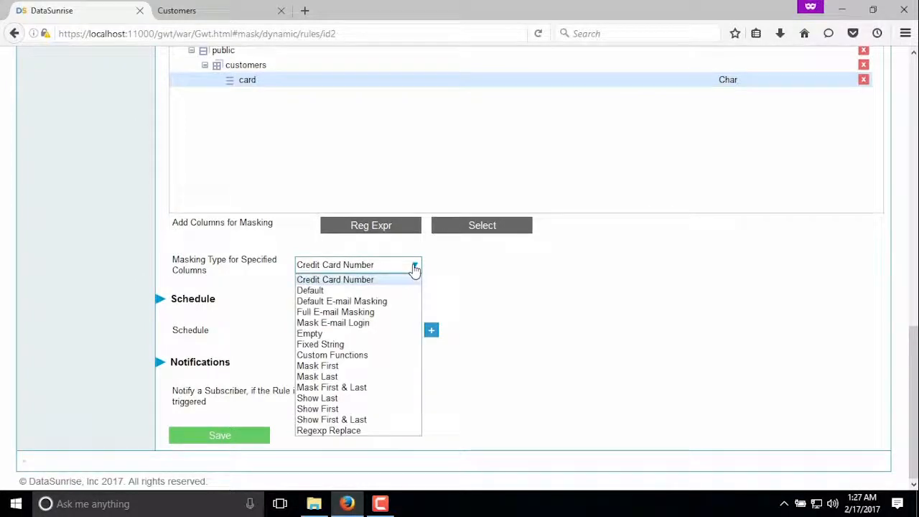
click(414, 266)
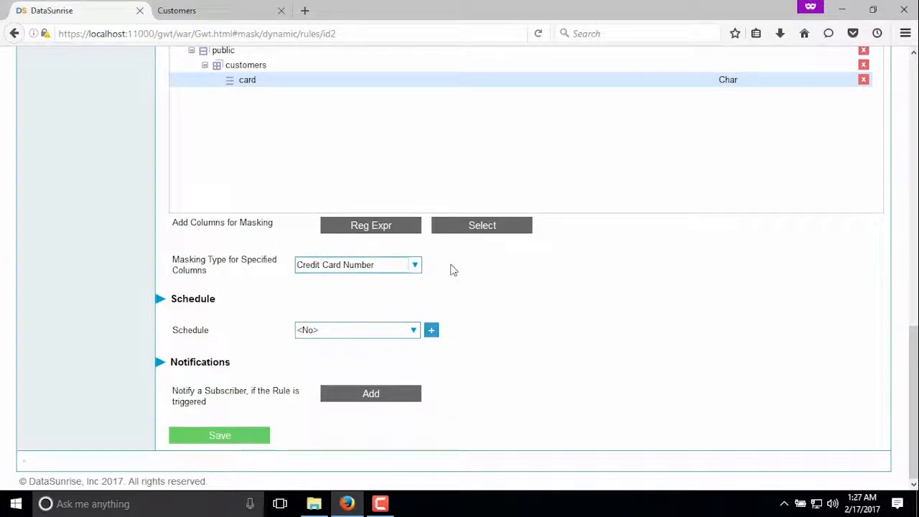
Save the mask_cards masking rule and enable it in the rule list
click(247, 435)
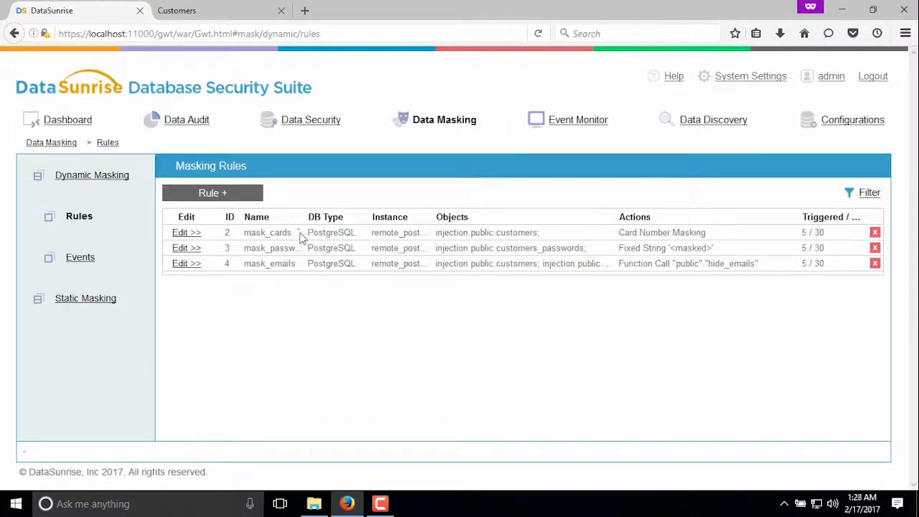
right_click(301, 232)
click(351, 243)
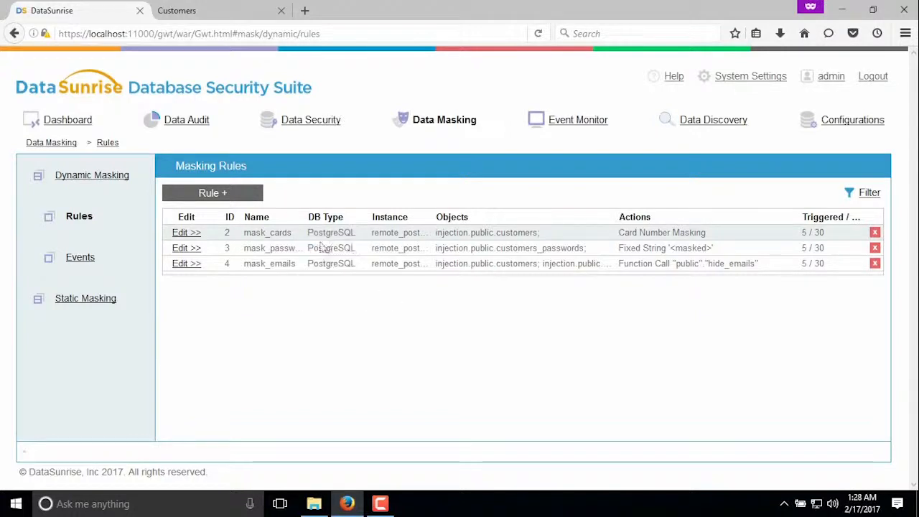
Examine the mask_passwords rule's database users, masked column, available masking types and mask value
click(179, 248)
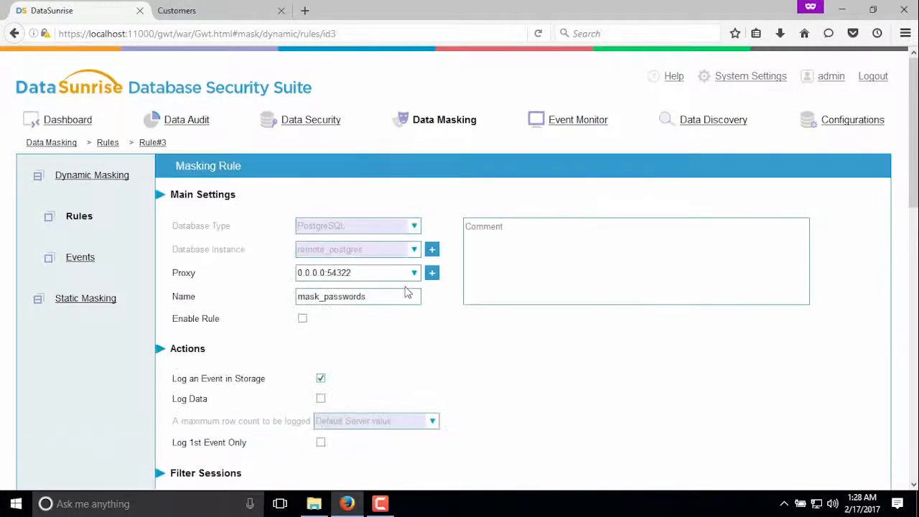
scroll(504, 270, down, 2)
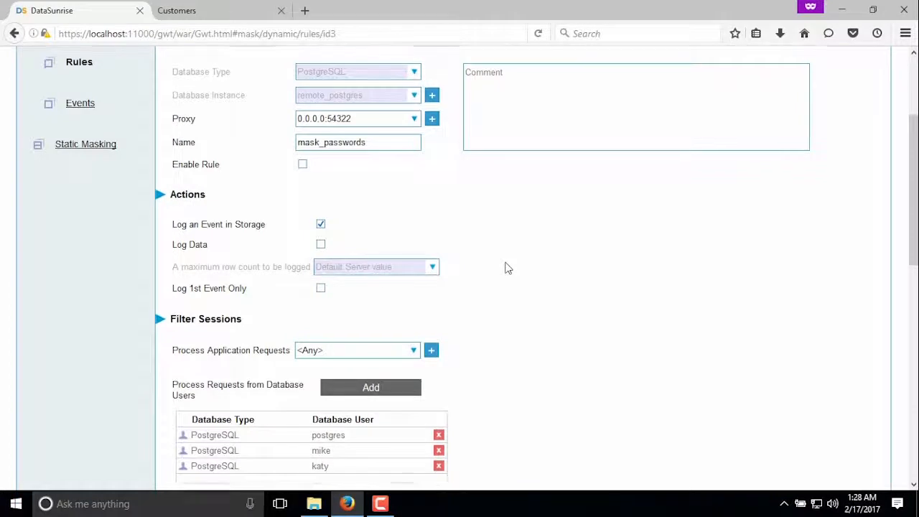
scroll(512, 260, down, 3)
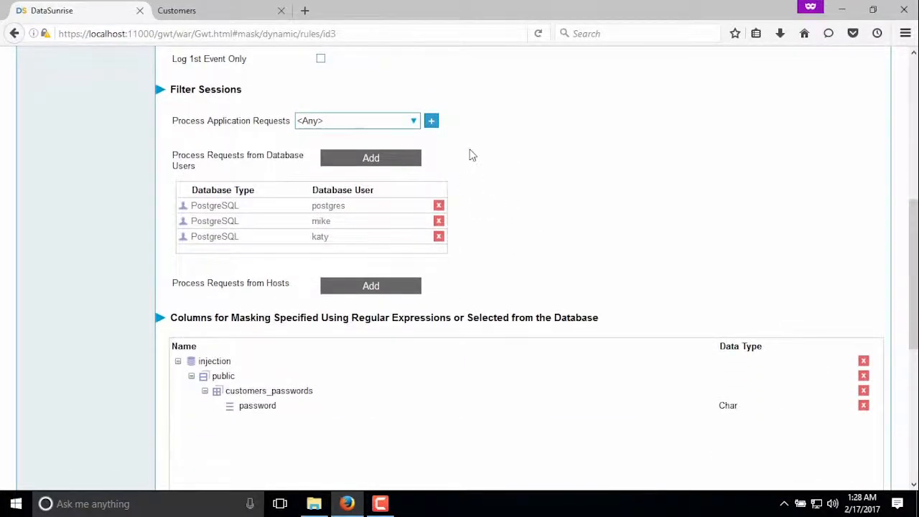
scroll(492, 254, down, 2)
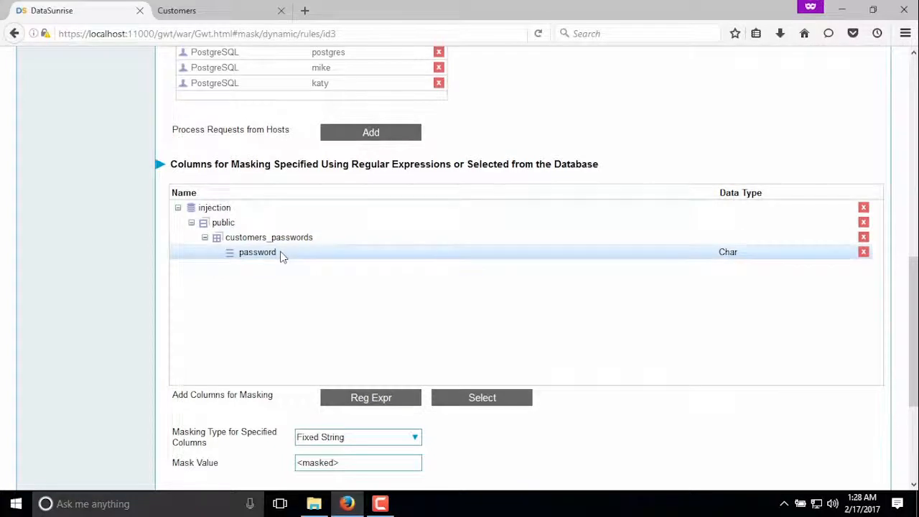
scroll(286, 260, down, 2)
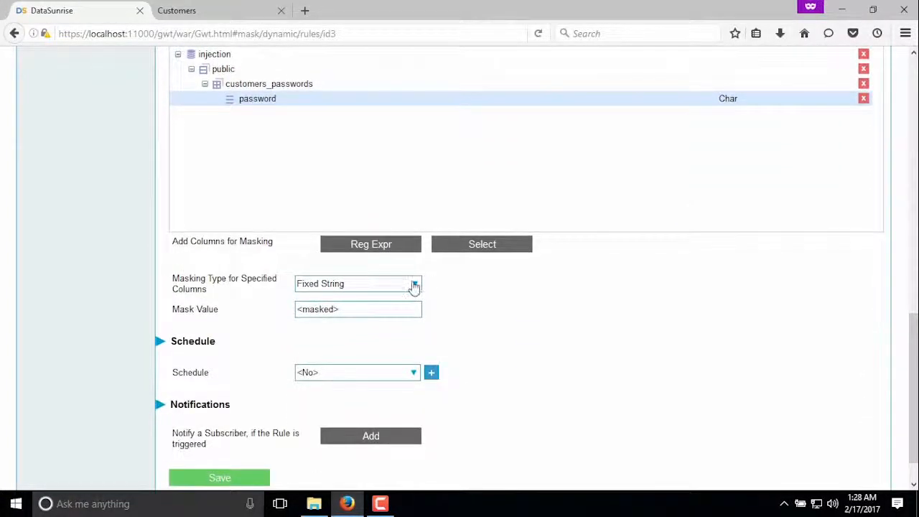
click(414, 285)
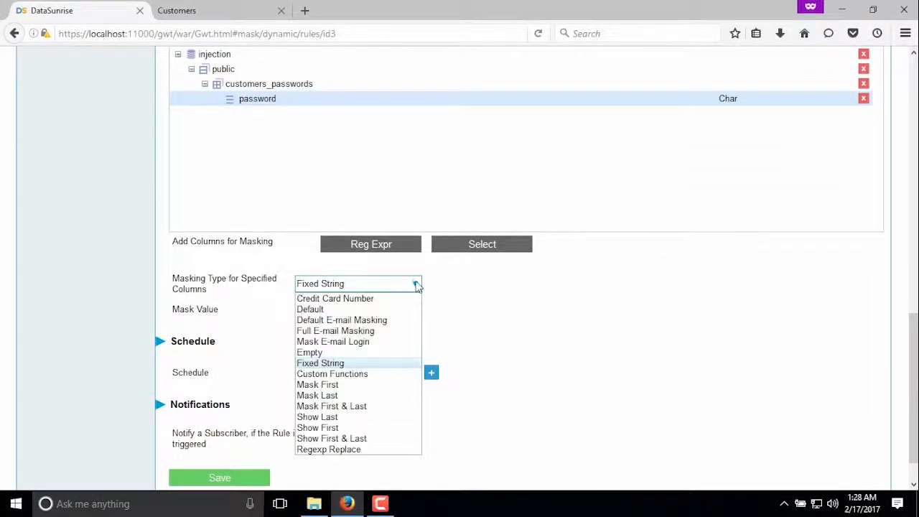
click(416, 287)
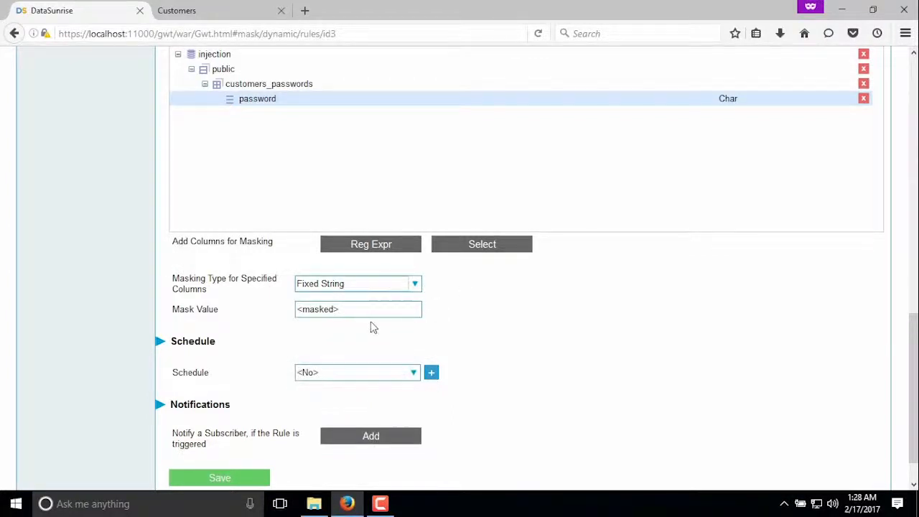
drag(354, 307, 280, 310)
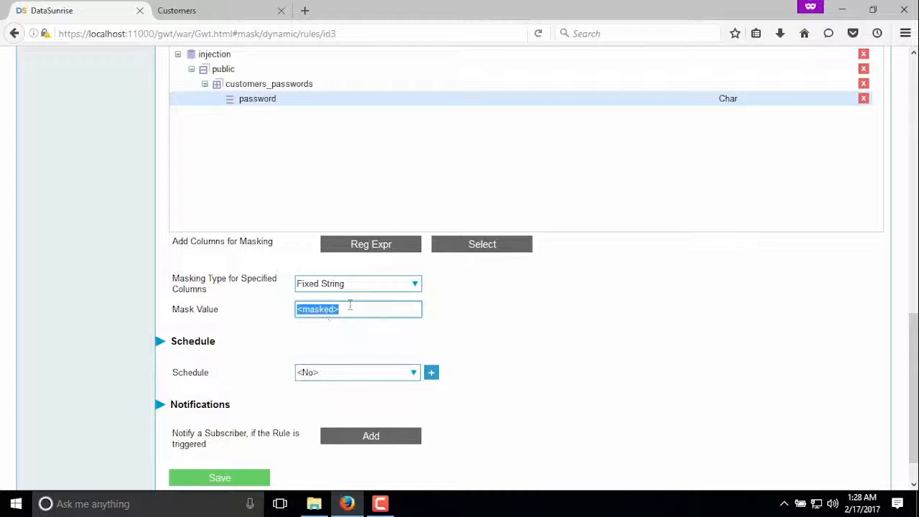
click(349, 306)
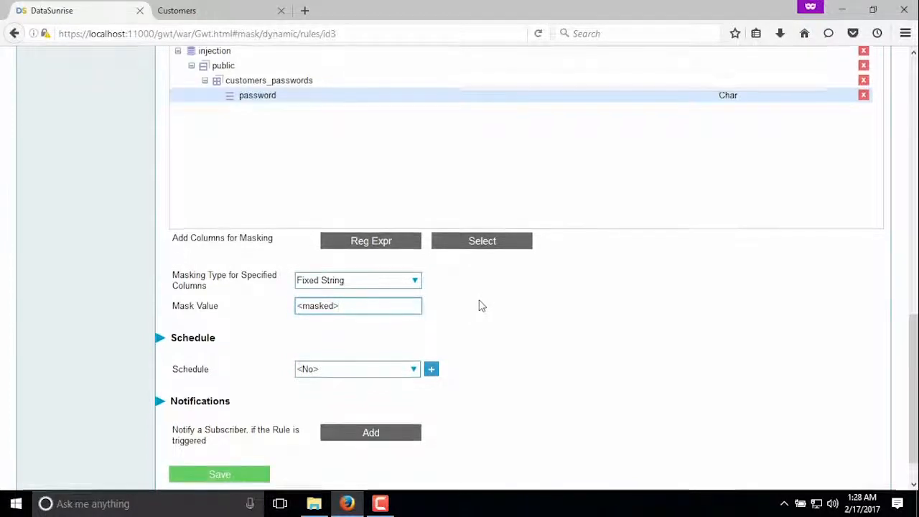
Save the mask_passwords masking rule and enable it in the rule list
scroll(479, 306, down, 2)
click(242, 436)
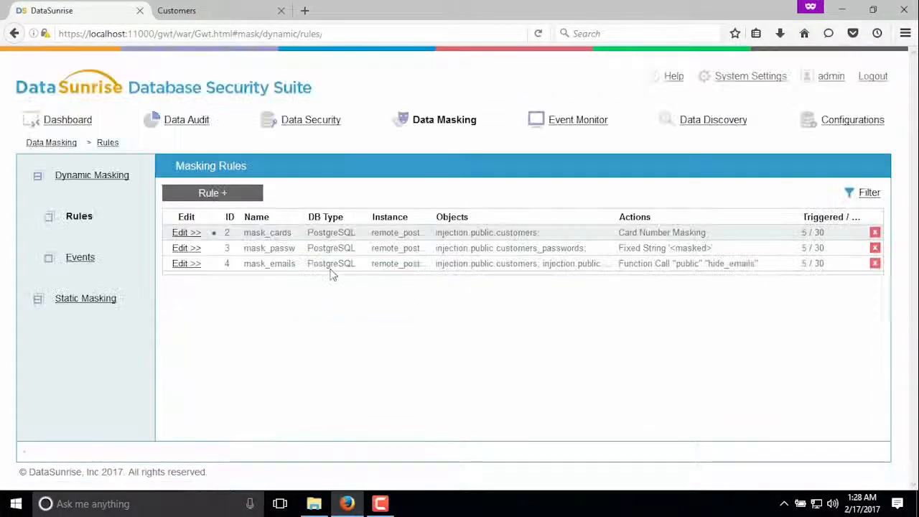
right_click(329, 250)
click(326, 302)
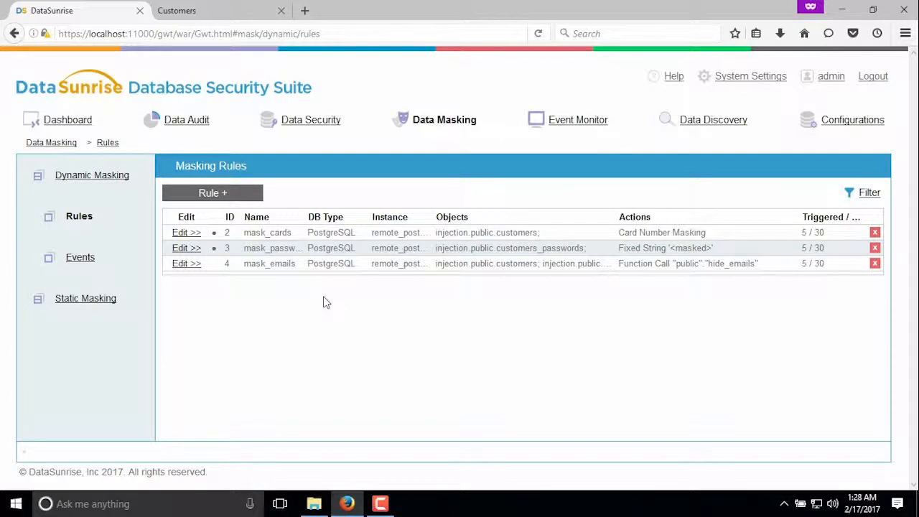
Examine the mask_emails rule's database users, masked email columns, available masking types and custom masking function
click(185, 264)
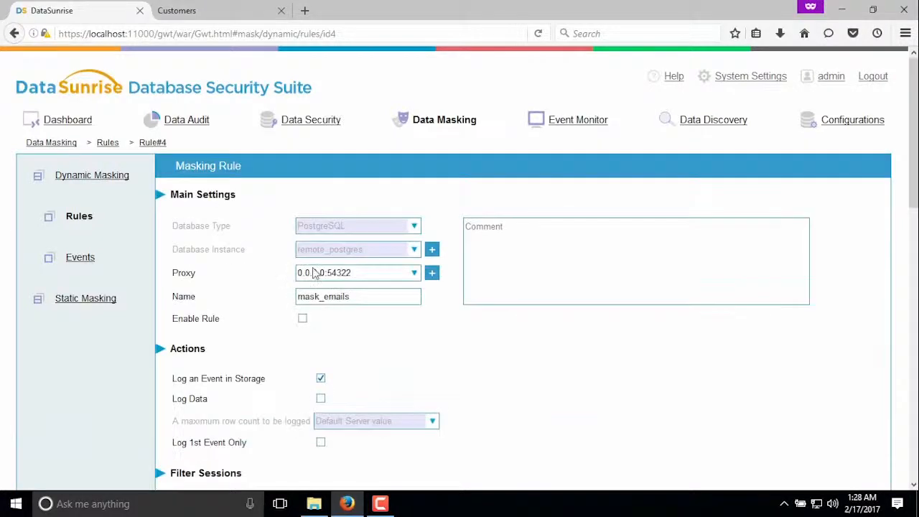
scroll(448, 297, down, 2)
scroll(520, 265, down, 5)
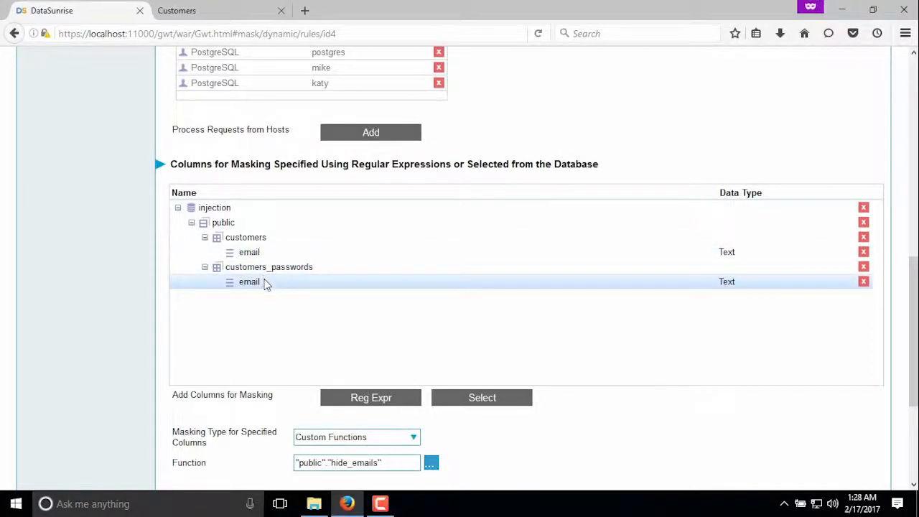
scroll(305, 264, down, 2)
scroll(307, 262, down, 2)
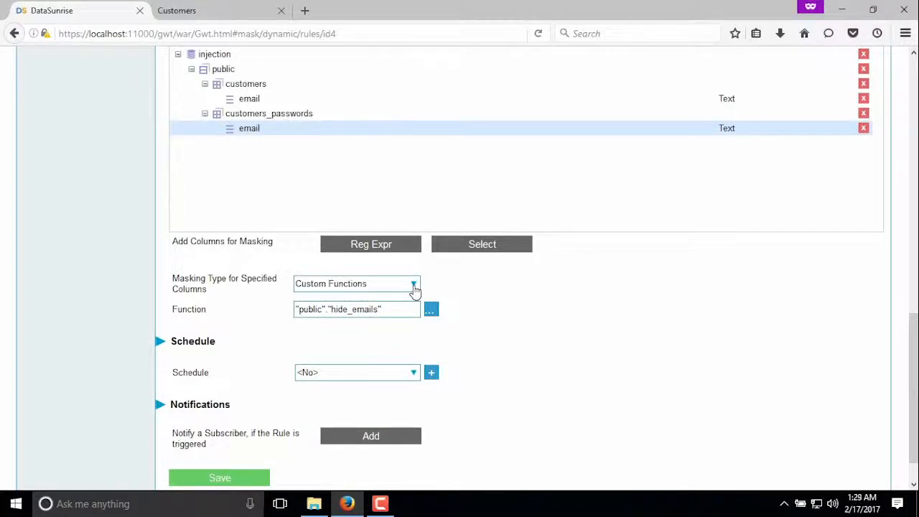
click(413, 285)
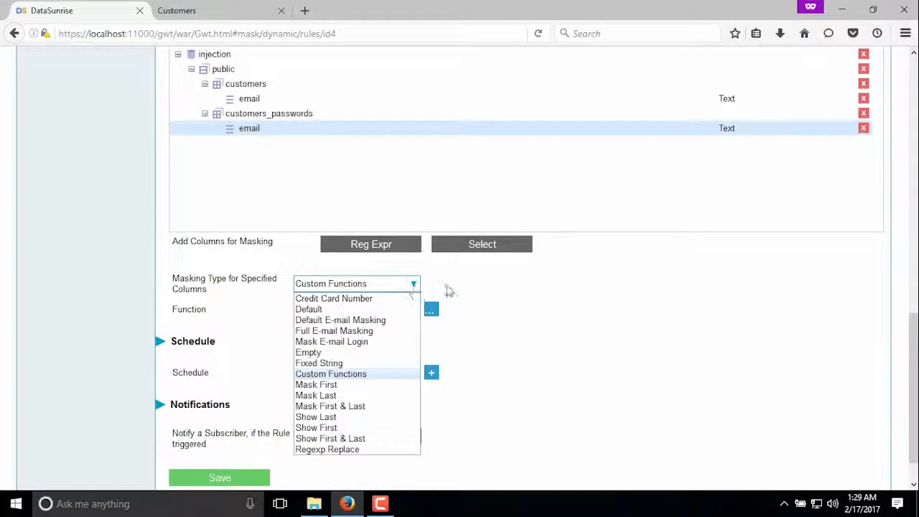
click(447, 291)
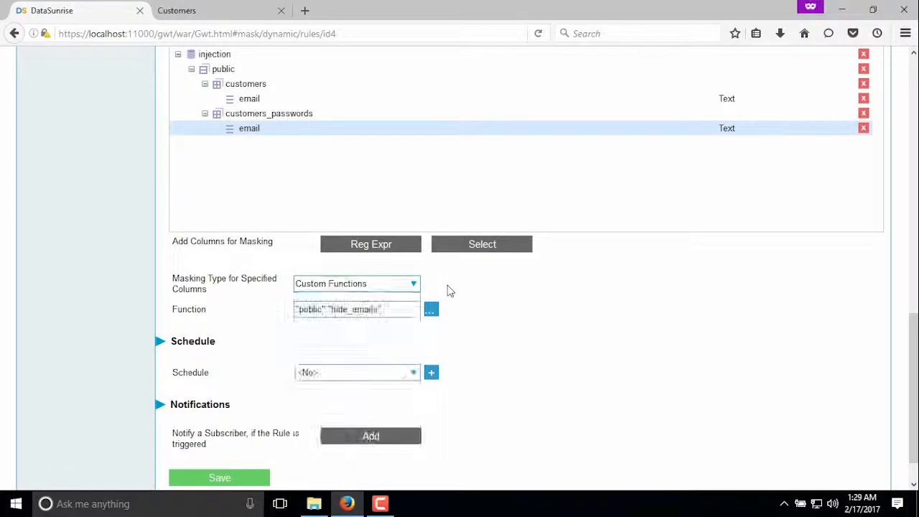
click(388, 309)
click(384, 310)
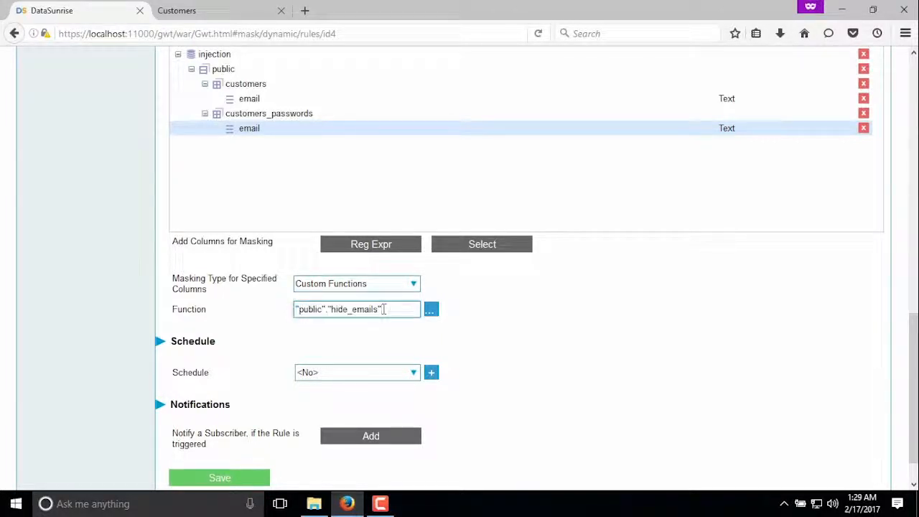
Save the mask_emails masking rule and enable it in the rule list
scroll(281, 376, down, 2)
click(224, 436)
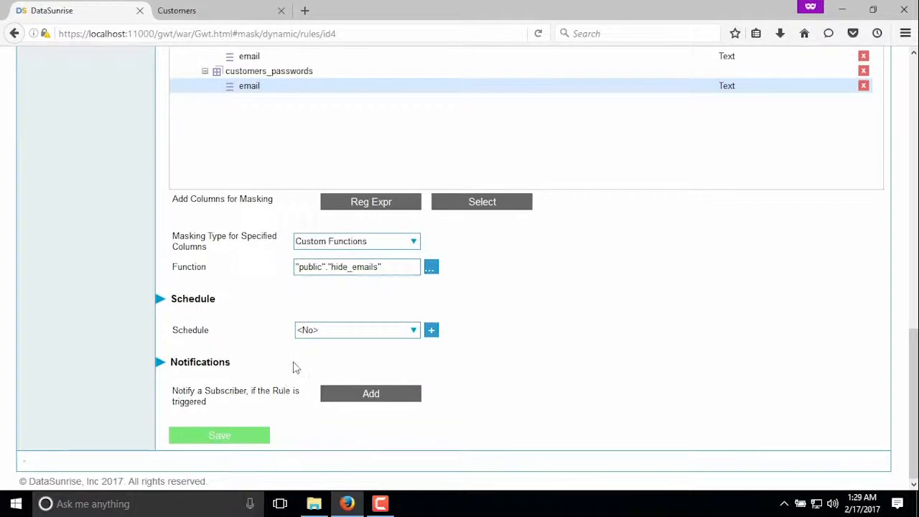
right_click(288, 262)
click(324, 267)
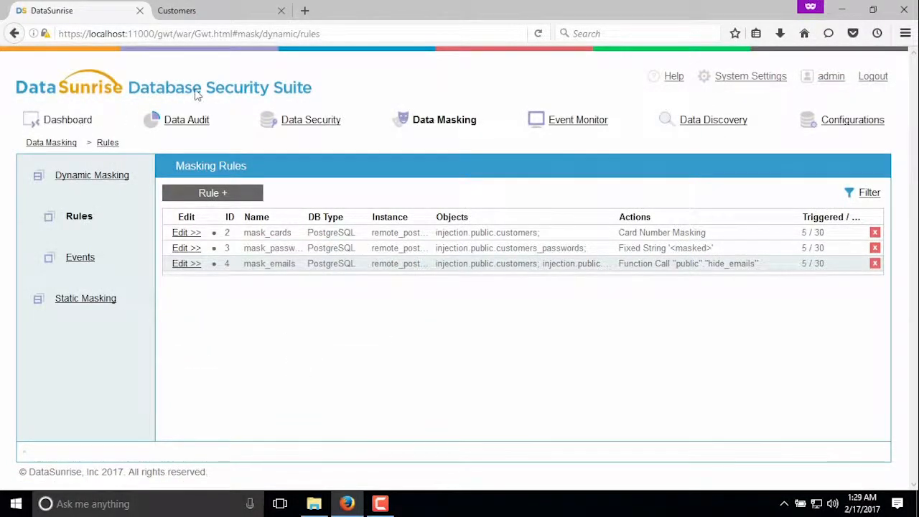
Return to the dashboard, switch to the Customers page, reload it and inspect the card, password and email columns for masking
click(197, 95)
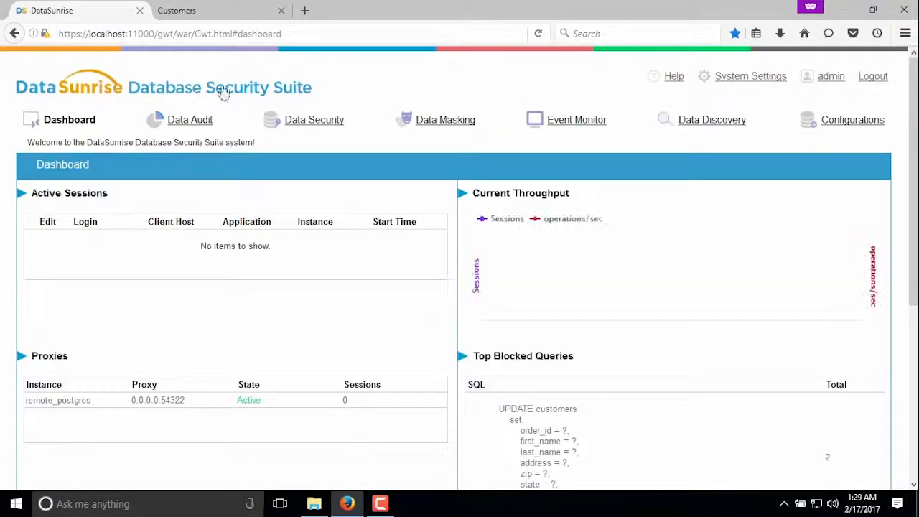
click(221, 13)
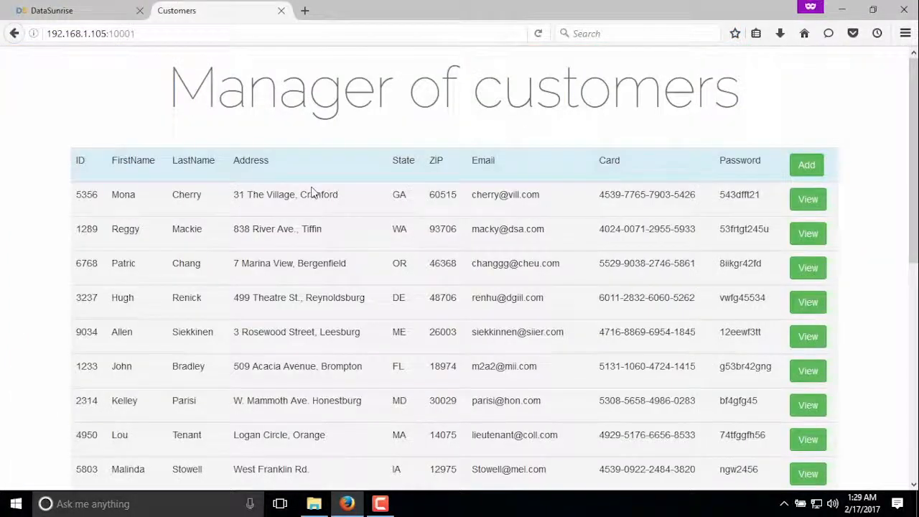
key(F5)
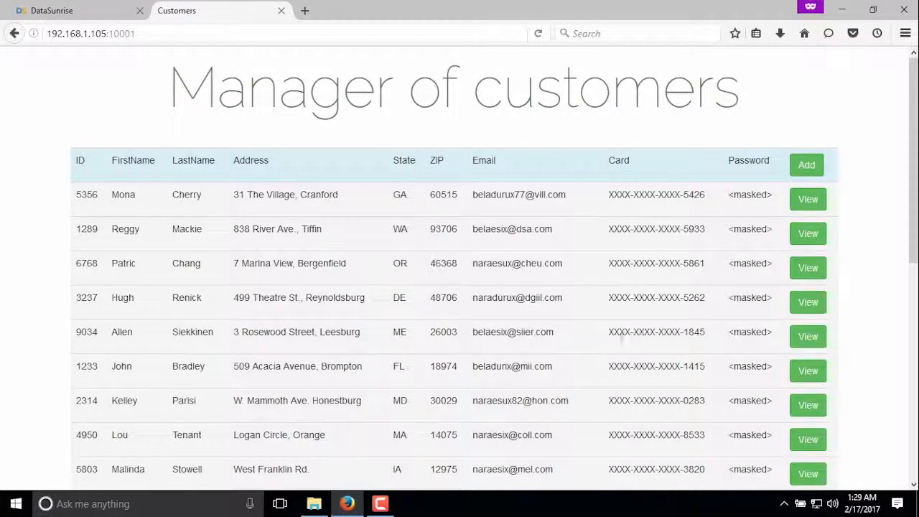
drag(608, 195, 780, 198)
click(689, 195)
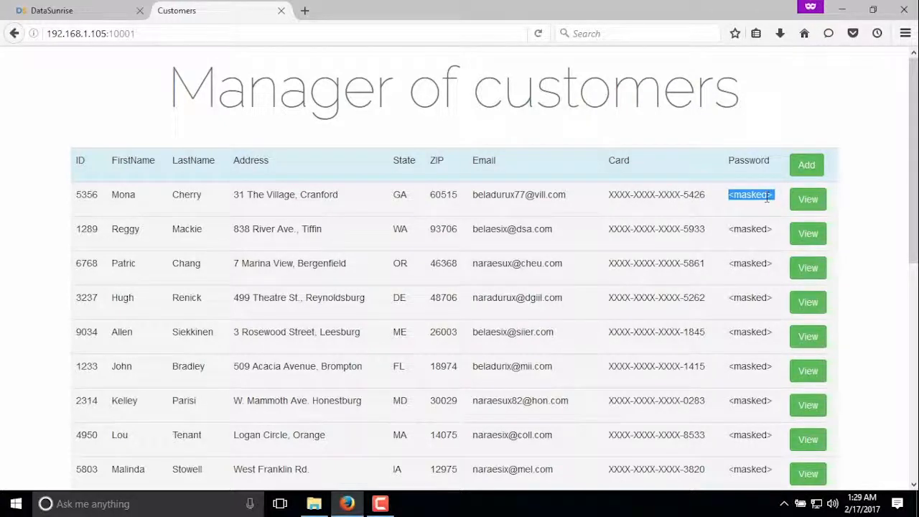
click(733, 195)
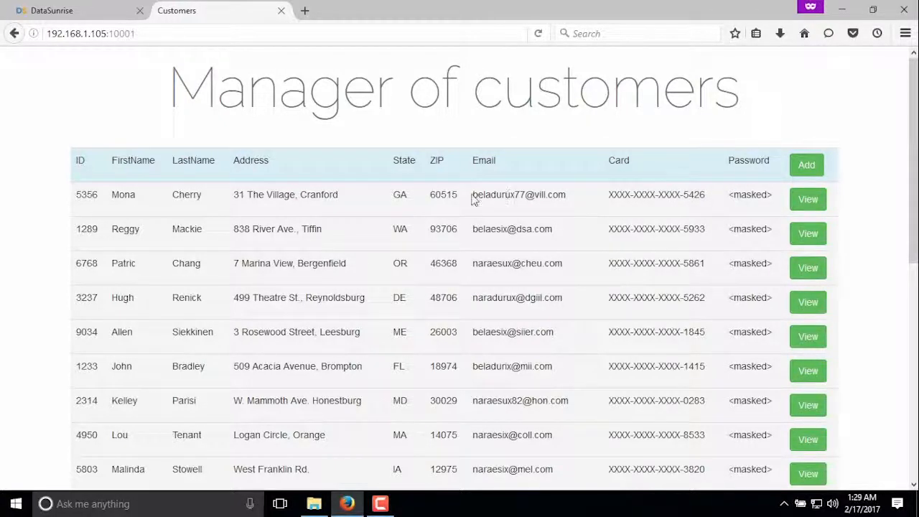
drag(473, 199, 515, 195)
drag(473, 229, 508, 230)
drag(478, 263, 510, 263)
click(518, 246)
Switch to DataSunrise and examine the audit_all audit rule's logging actions, processed SQL statements and audited tables
click(89, 12)
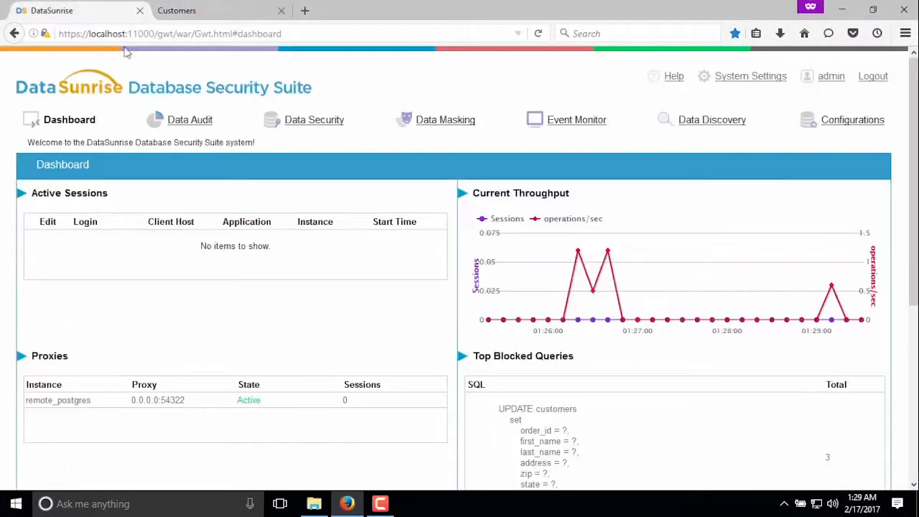
click(195, 122)
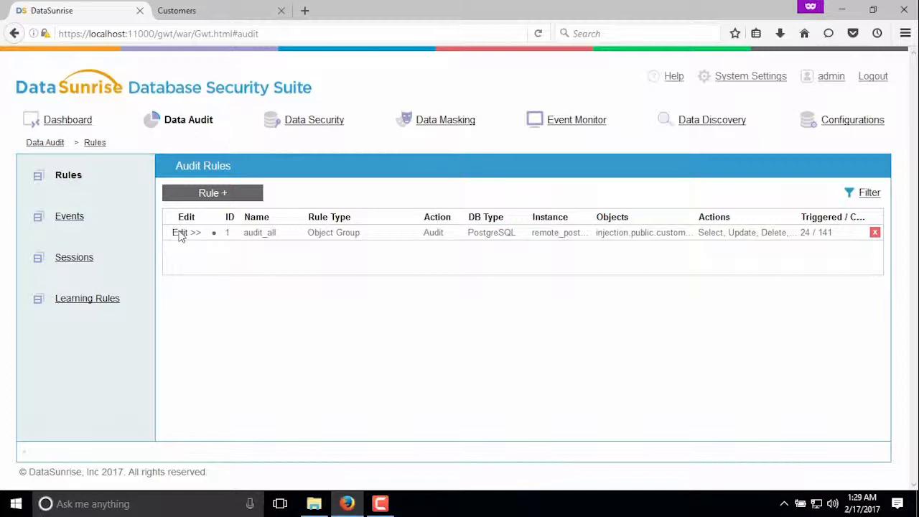
click(179, 234)
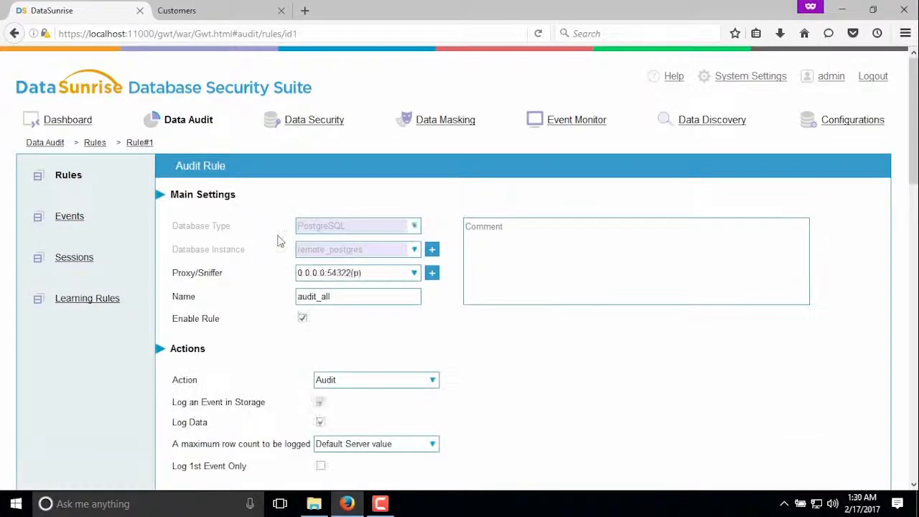
scroll(371, 280, down, 2)
scroll(513, 263, down, 8)
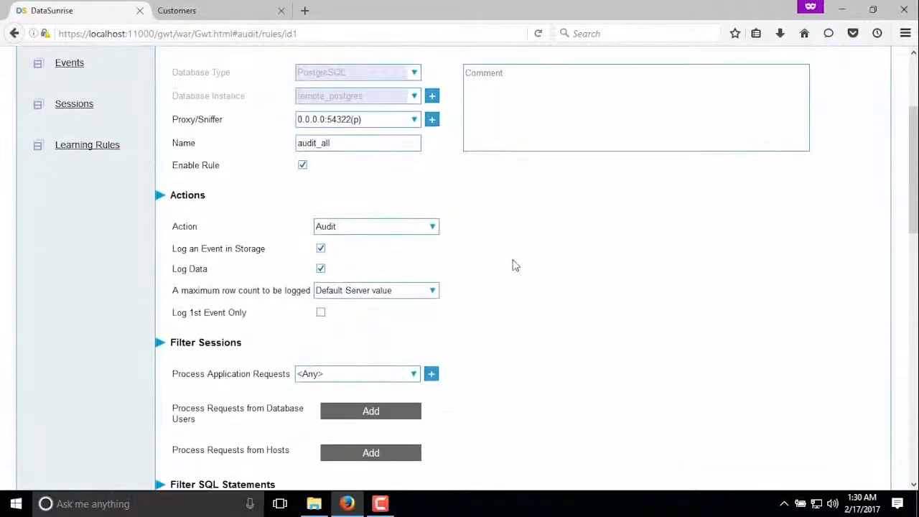
scroll(558, 209, down, 4)
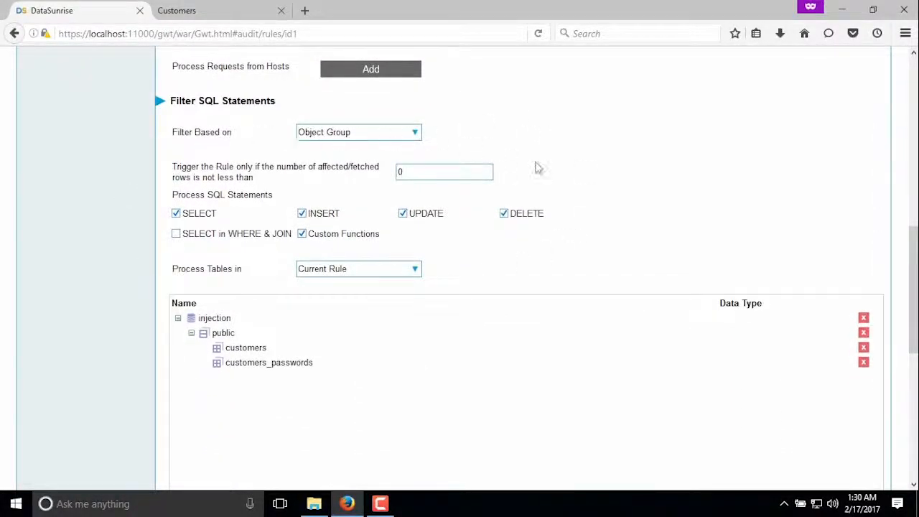
scroll(538, 270, down, 2)
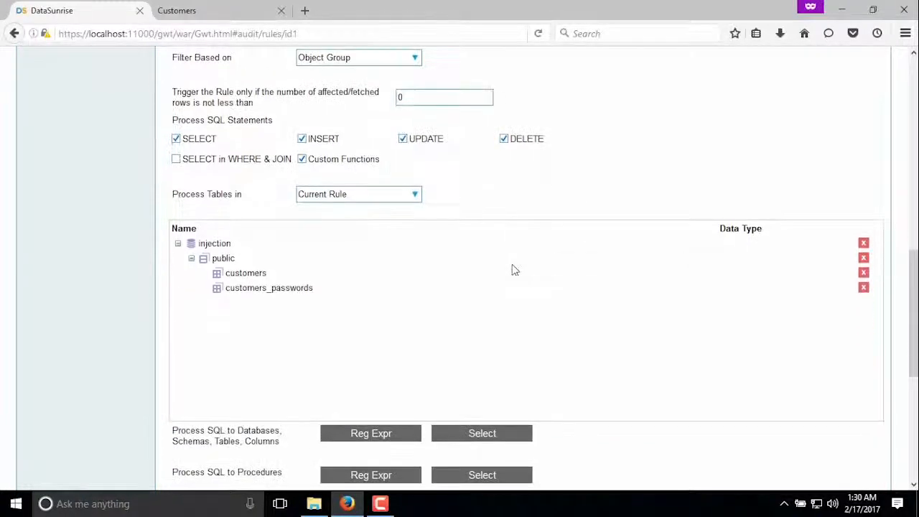
click(269, 287)
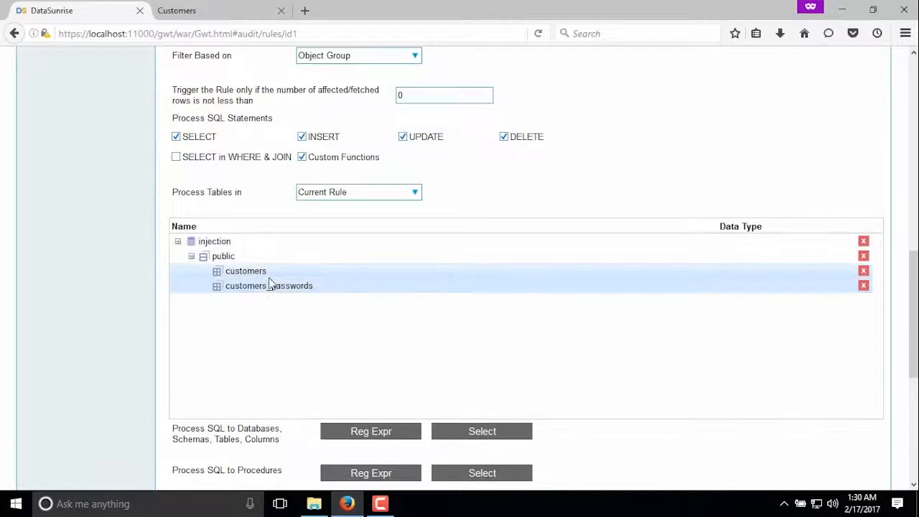
Save the audit_all audit rule
scroll(284, 274, down, 1)
scroll(283, 278, down, 5)
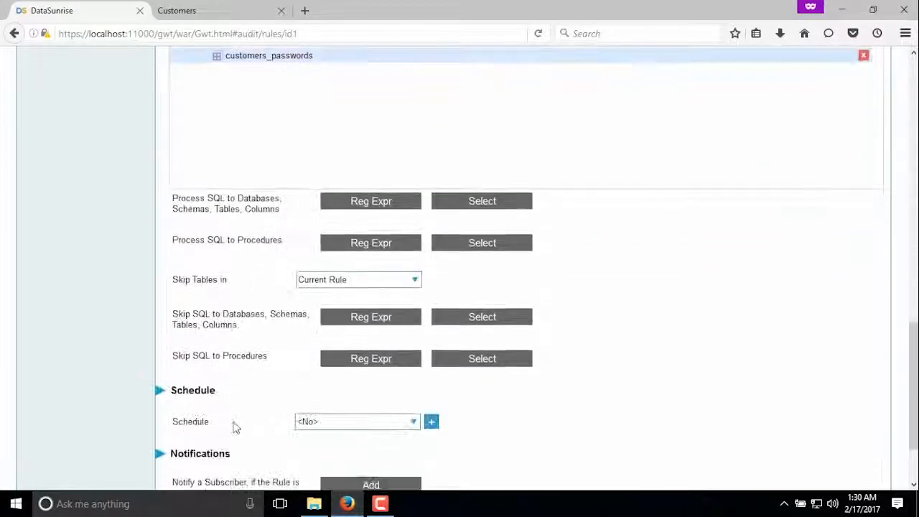
scroll(244, 342, down, 2)
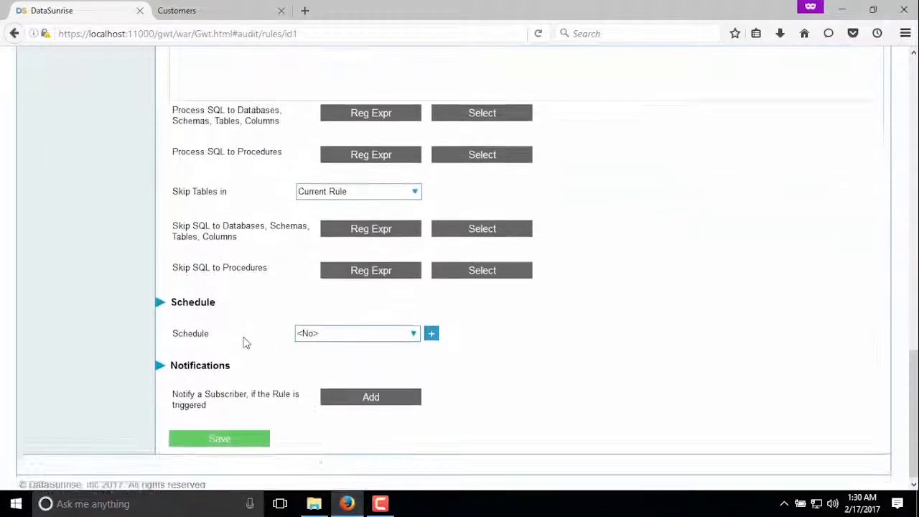
click(228, 440)
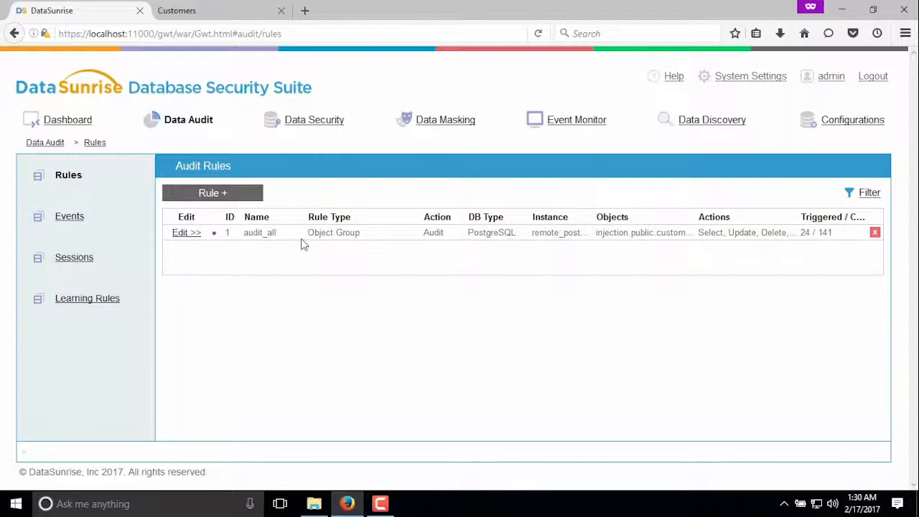
Open the most recent audit_all event in the audit events and examine its SQL query, session info and query results
click(69, 216)
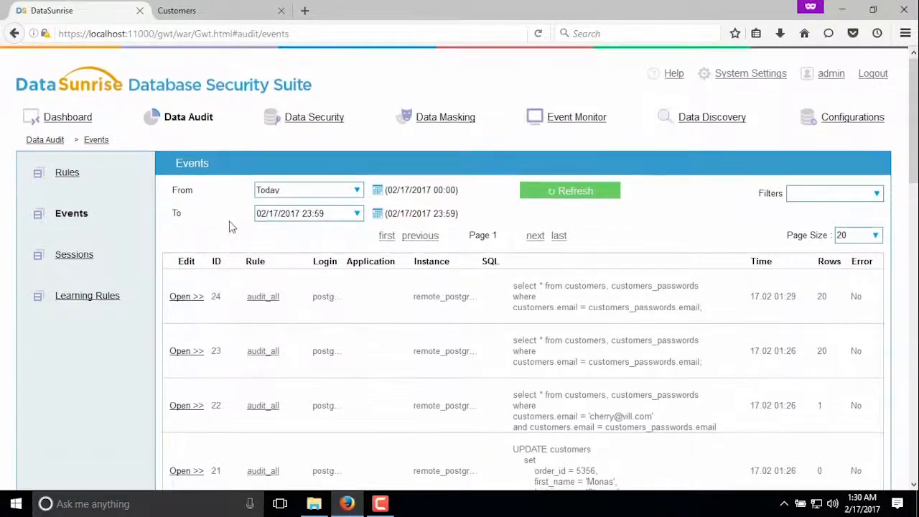
scroll(233, 219, down, 2)
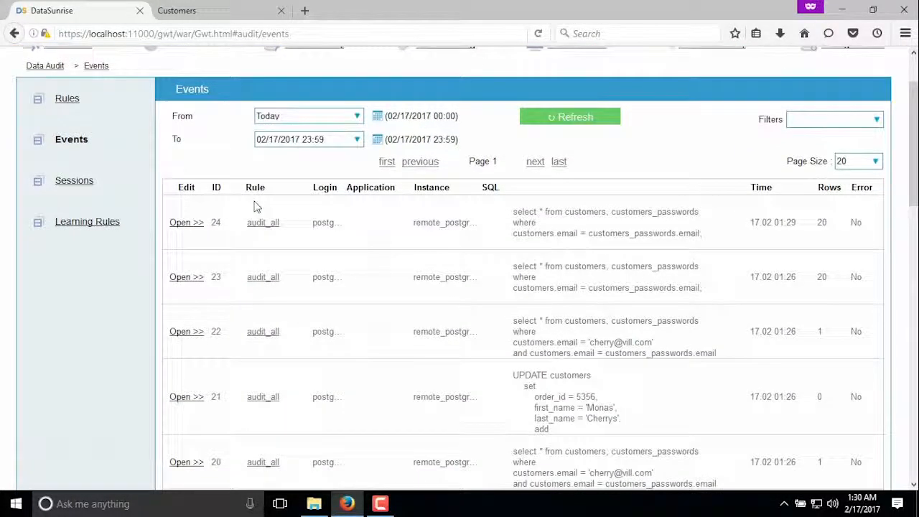
click(184, 224)
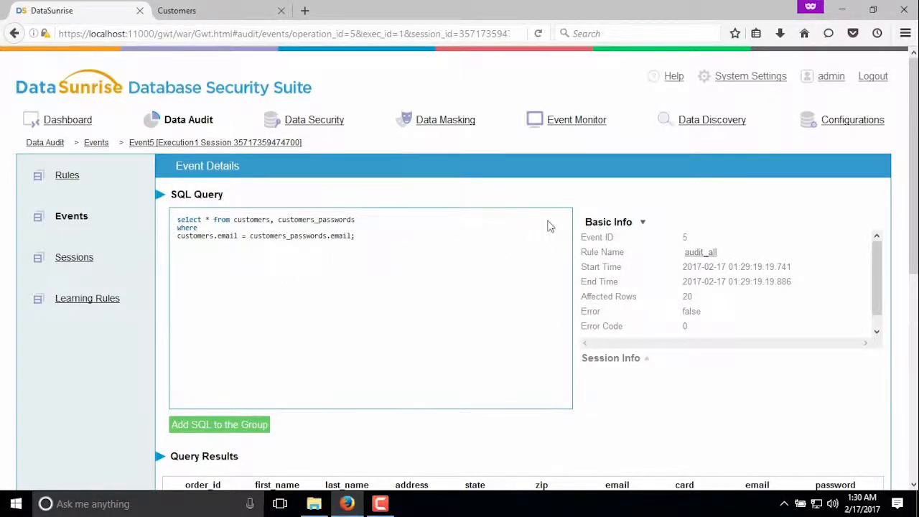
click(637, 360)
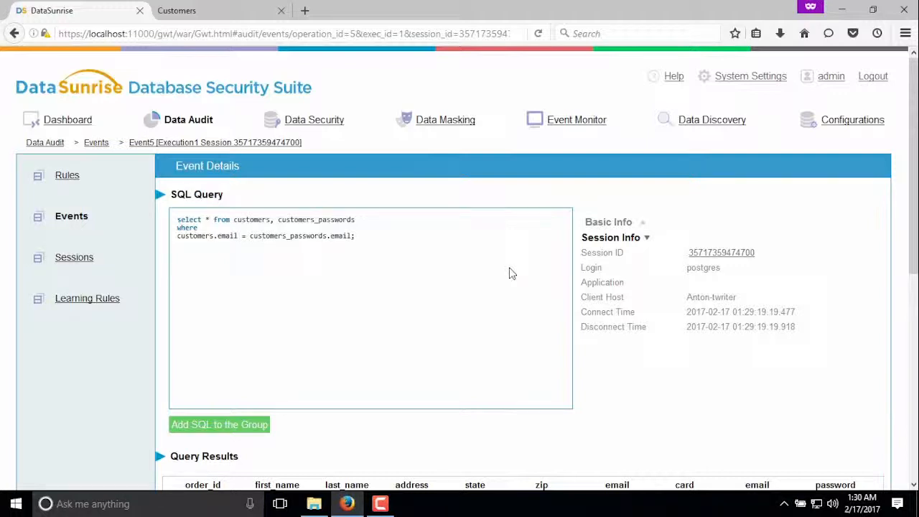
scroll(495, 259, down, 5)
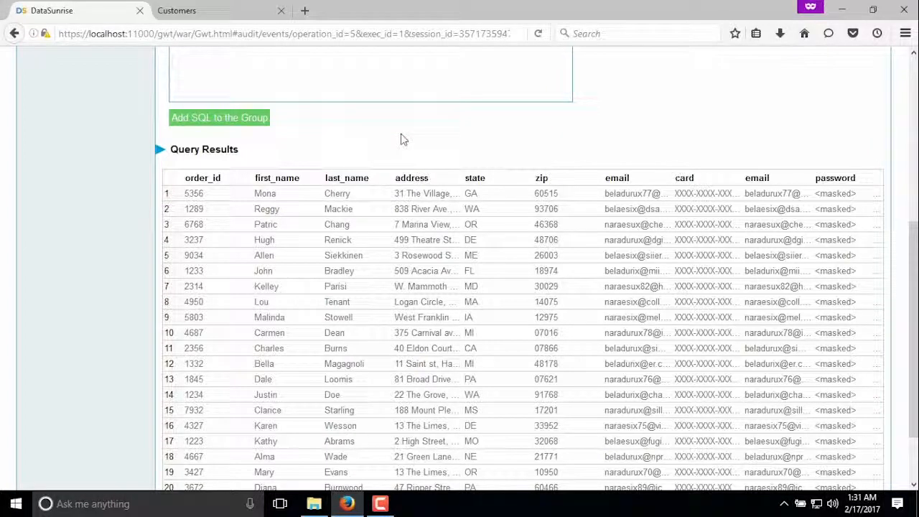
scroll(400, 139, up, 5)
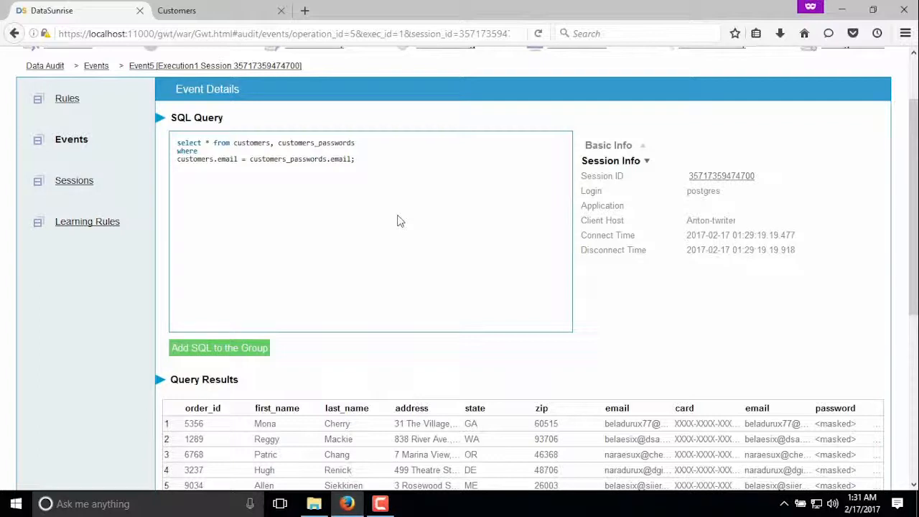
scroll(400, 221, up, 2)
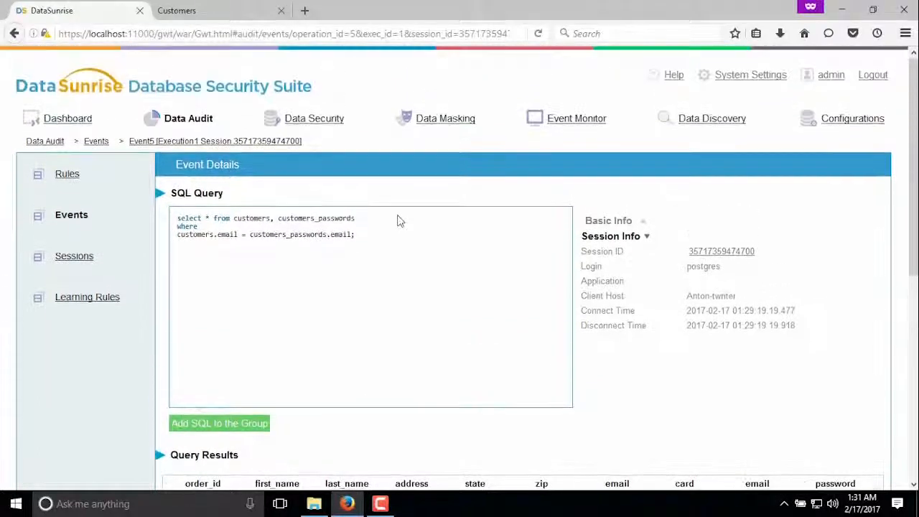